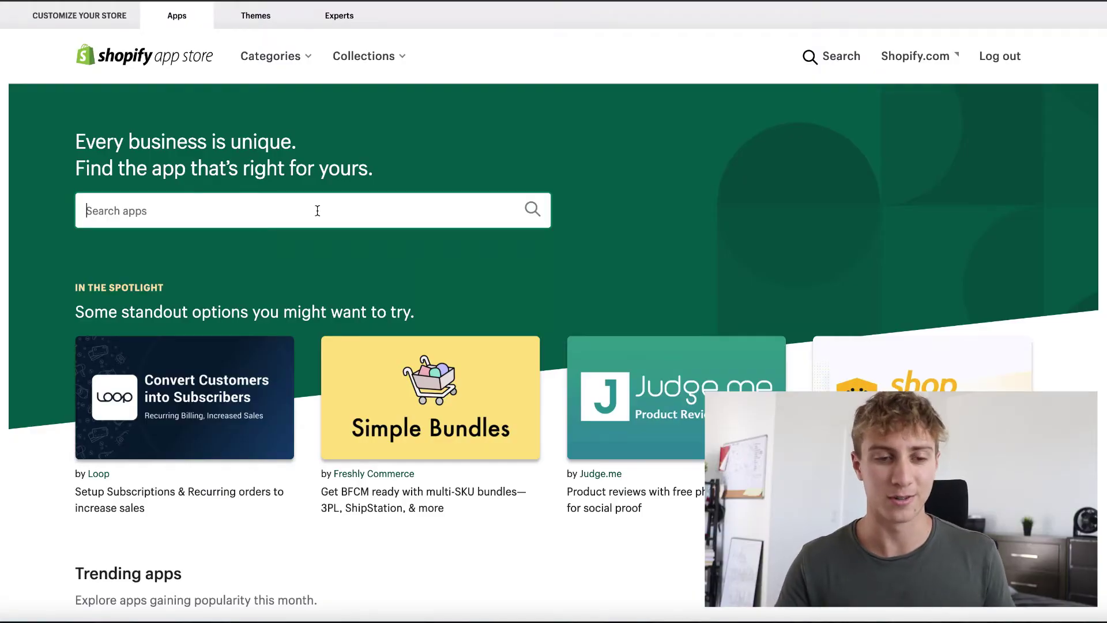
Search the app store for "social snowball" and add the Social Snowball: Affiliate App to the store.
{"action": "type", "text": "soci"}
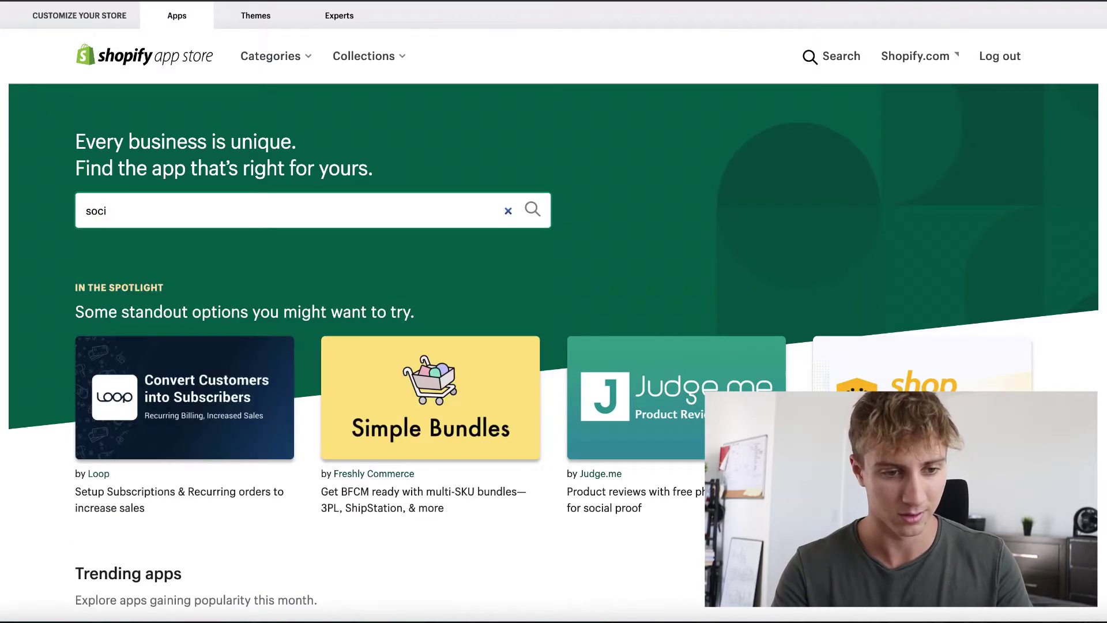
{"action": "type", "text": "al snowball"}
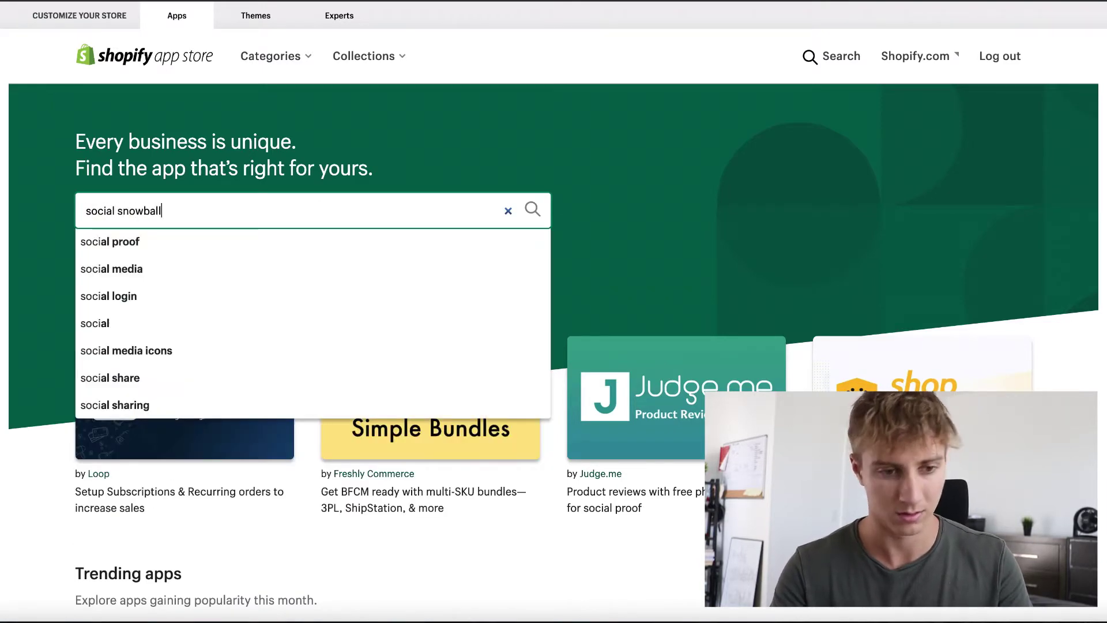
{"action": "key", "text": "Return"}
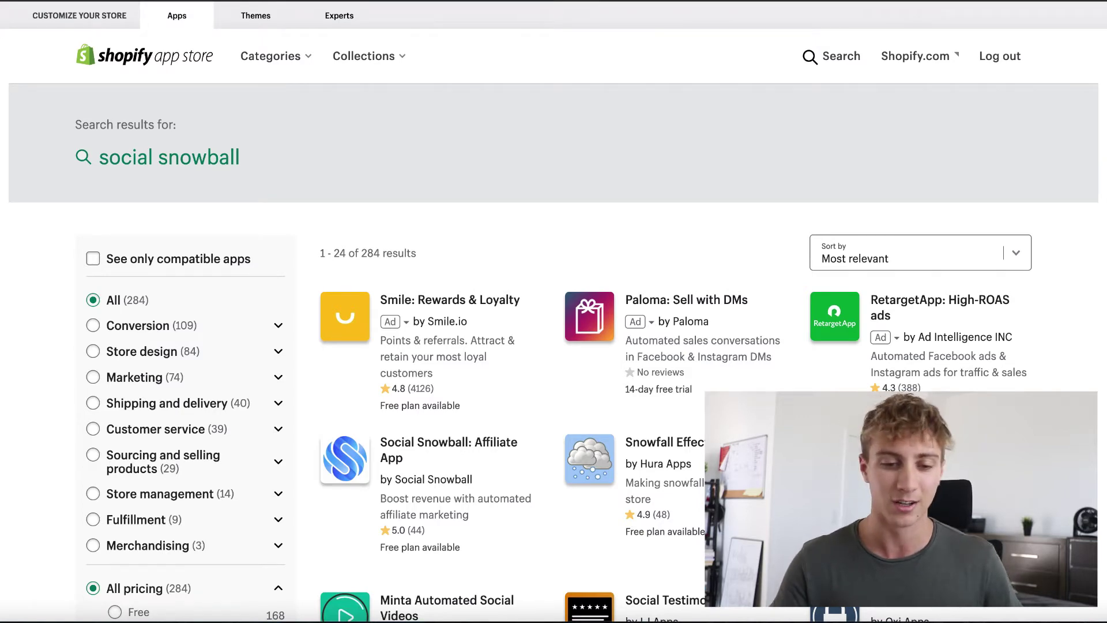
{"action": "scroll", "coordinate": [487, 308], "scroll_direction": "down", "scroll_amount": 2}
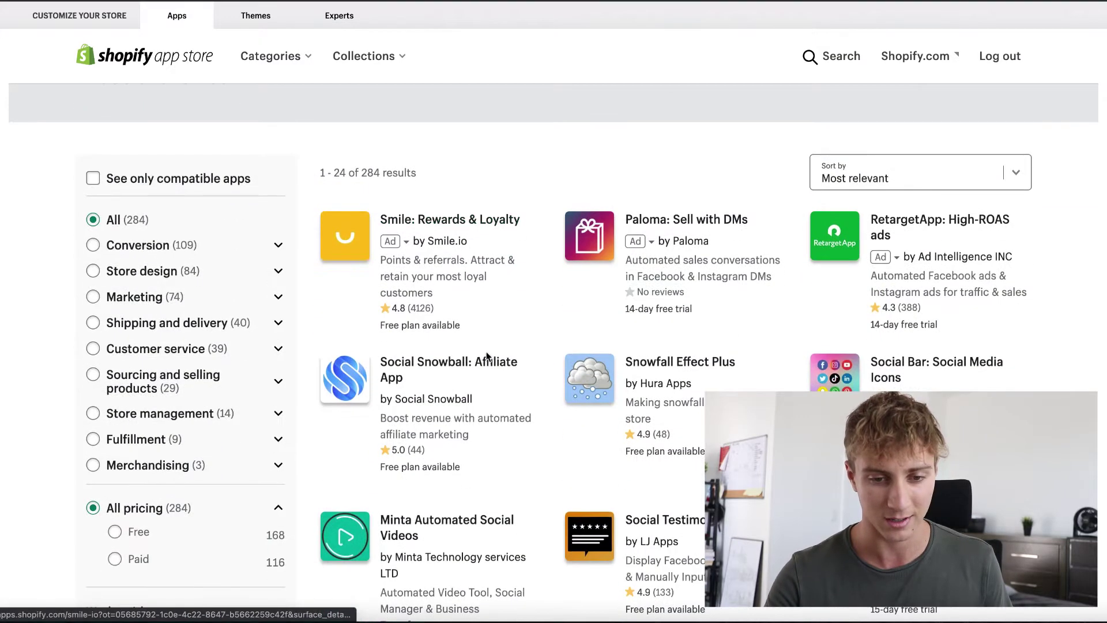
{"action": "left_click", "coordinate": [483, 362]}
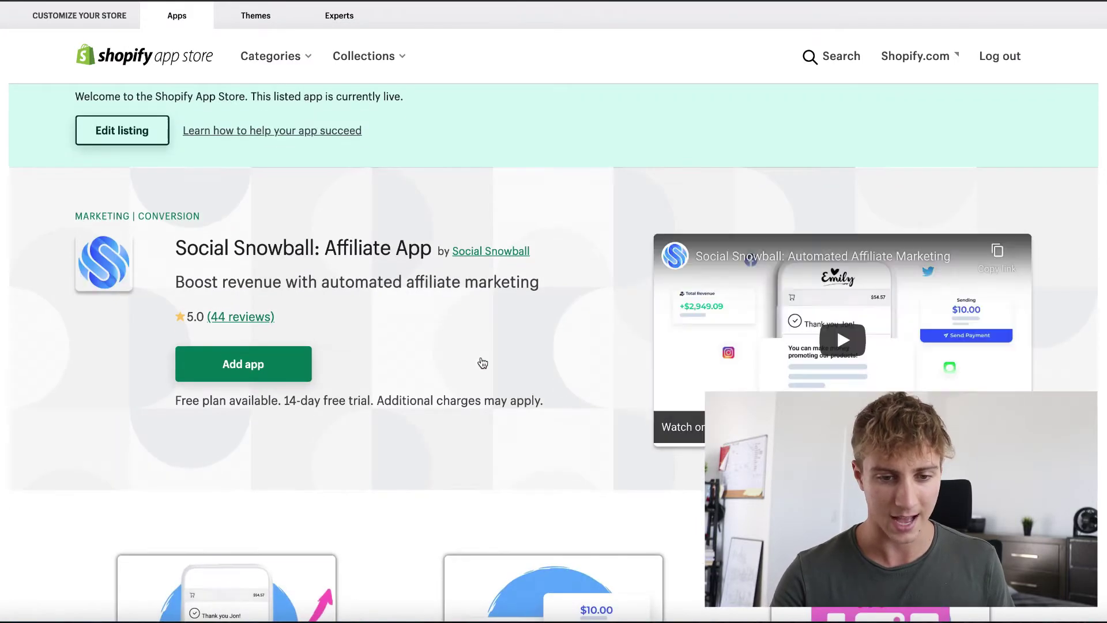
{"action": "left_click", "coordinate": [276, 363]}
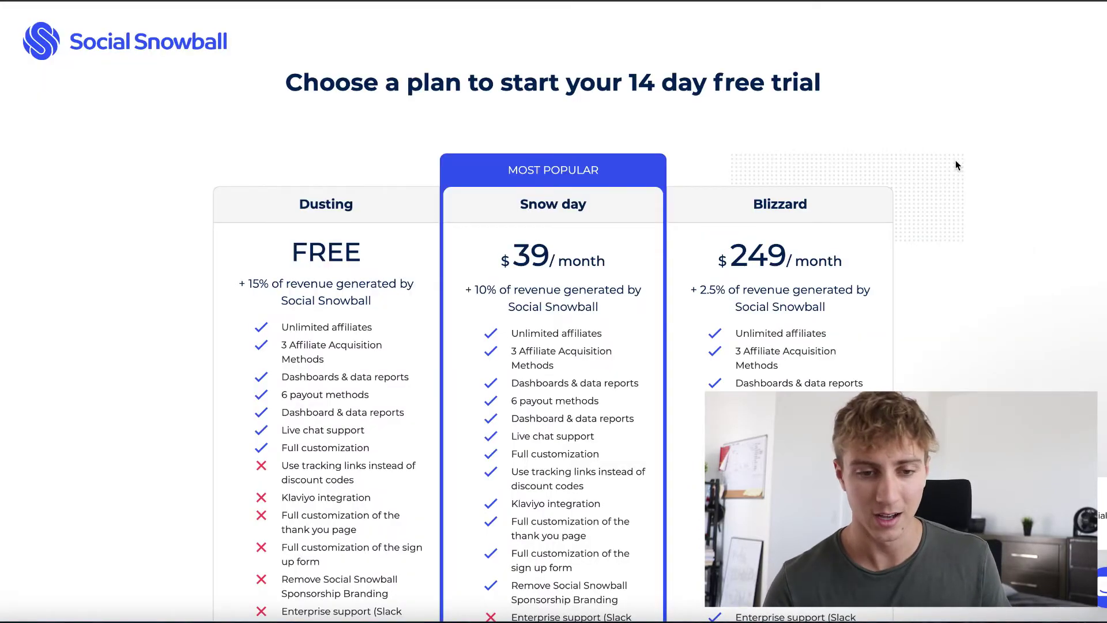
Compare the pricing plans, start the free trial of the Snow day plan and approve its subscription.
{"action": "scroll", "coordinate": [956, 166], "scroll_direction": "down", "scroll_amount": 3}
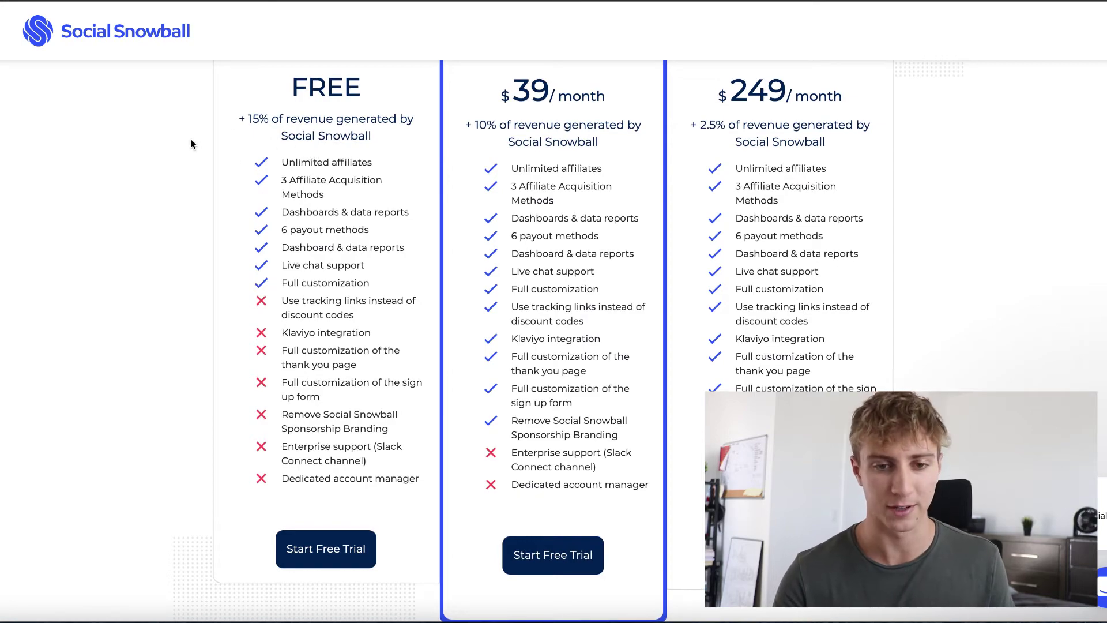
{"action": "scroll", "coordinate": [192, 146], "scroll_direction": "up", "scroll_amount": 1}
{"action": "scroll", "coordinate": [193, 145], "scroll_direction": "down", "scroll_amount": 1}
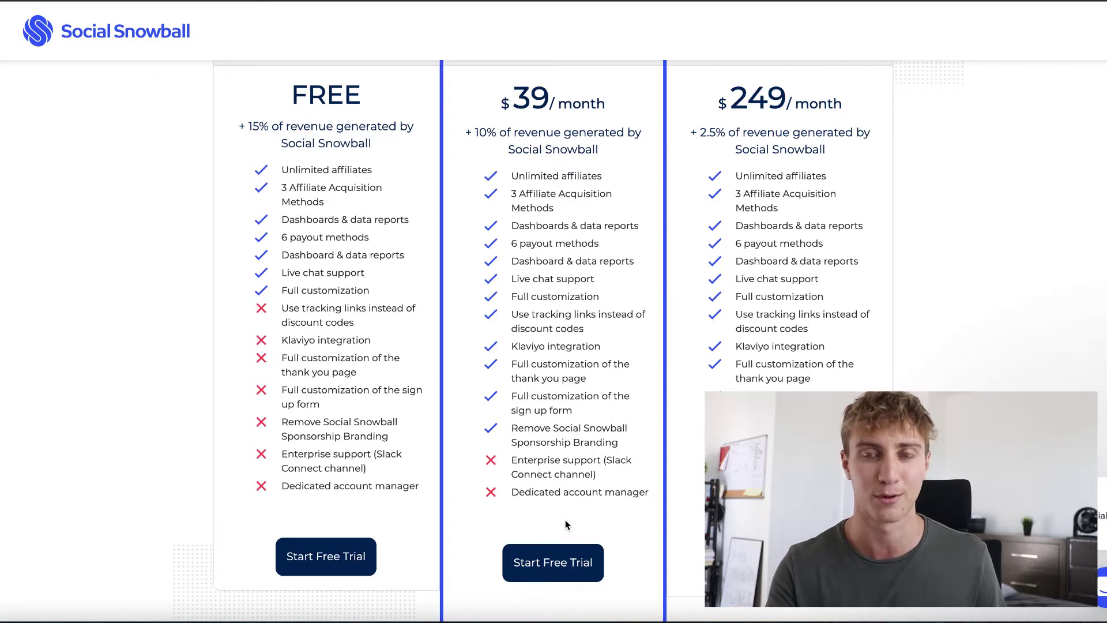
{"action": "left_click", "coordinate": [556, 558]}
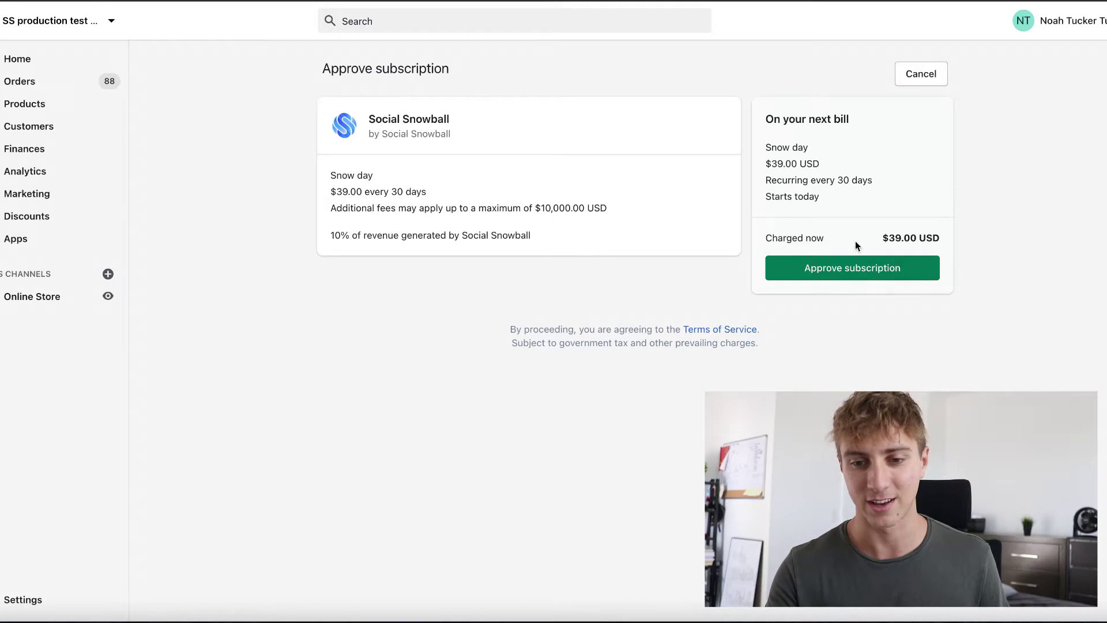
{"action": "left_click", "coordinate": [835, 269]}
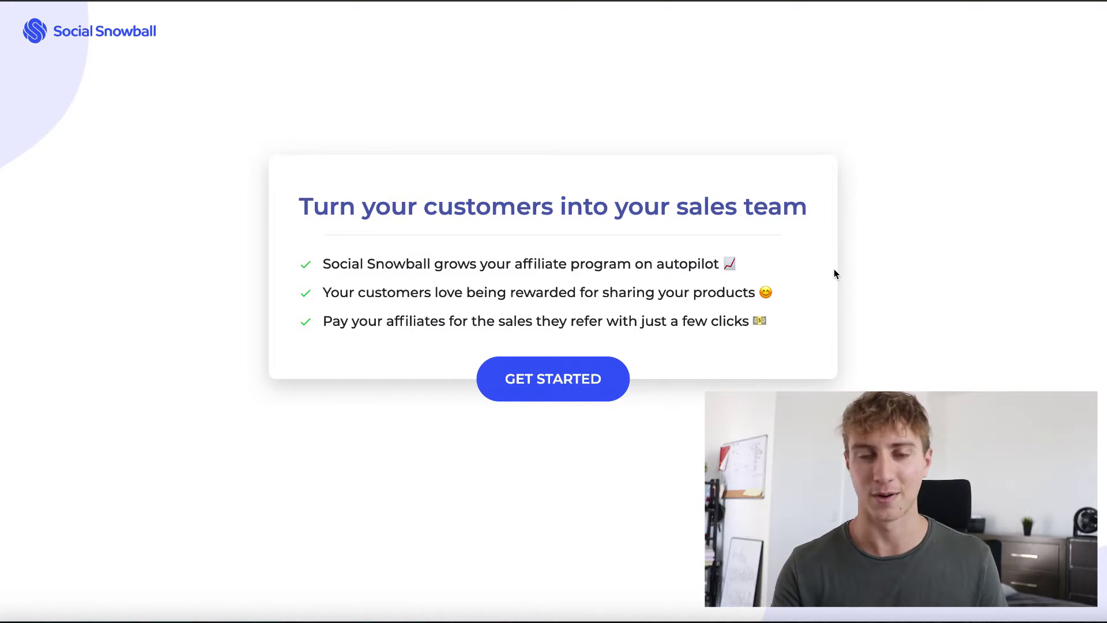
Begin the onboarding with United States dollar (USD) as the affiliate program currency and no logo file uploaded.
{"action": "left_click", "coordinate": [597, 380]}
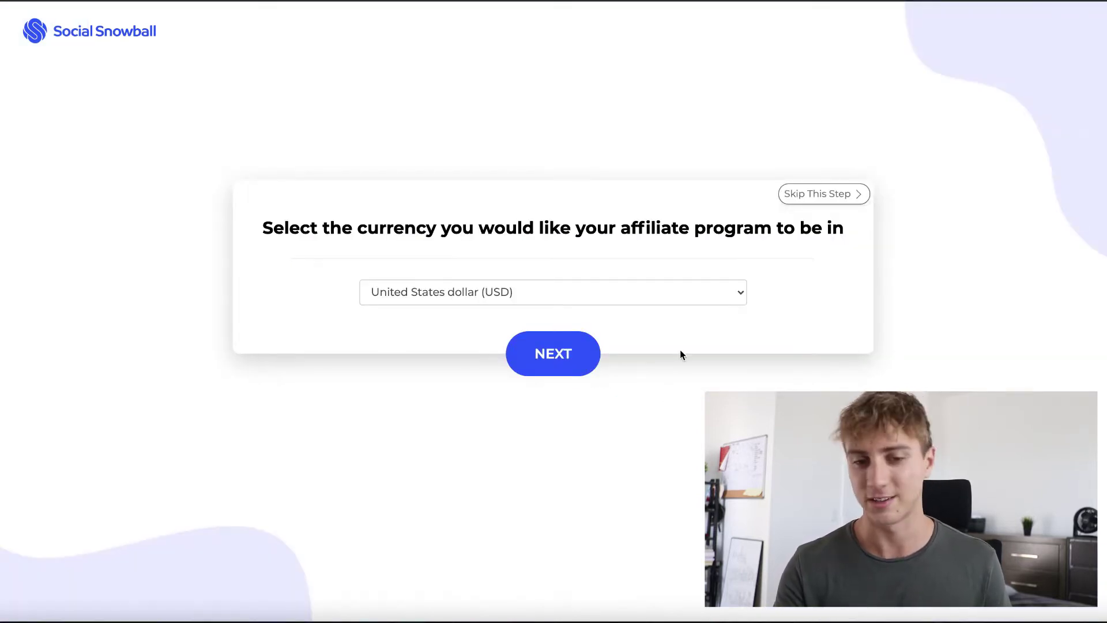
{"action": "left_click", "coordinate": [665, 293]}
{"action": "scroll", "coordinate": [618, 386], "scroll_direction": "down", "scroll_amount": 10}
{"action": "scroll", "coordinate": [617, 386], "scroll_direction": "up", "scroll_amount": 3}
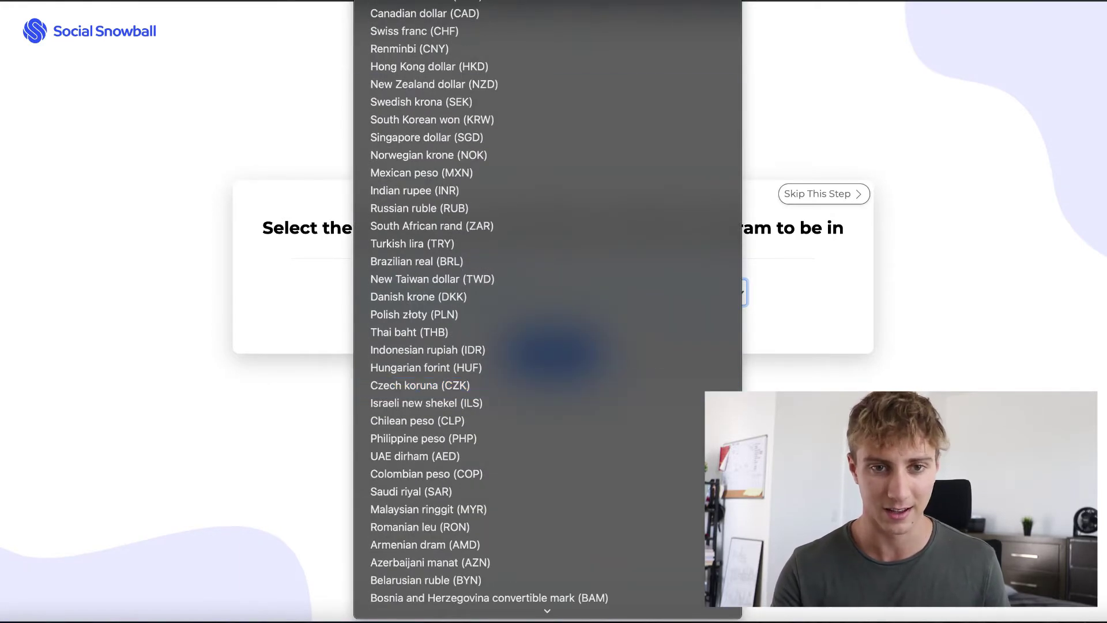
{"action": "key", "text": "Escape"}
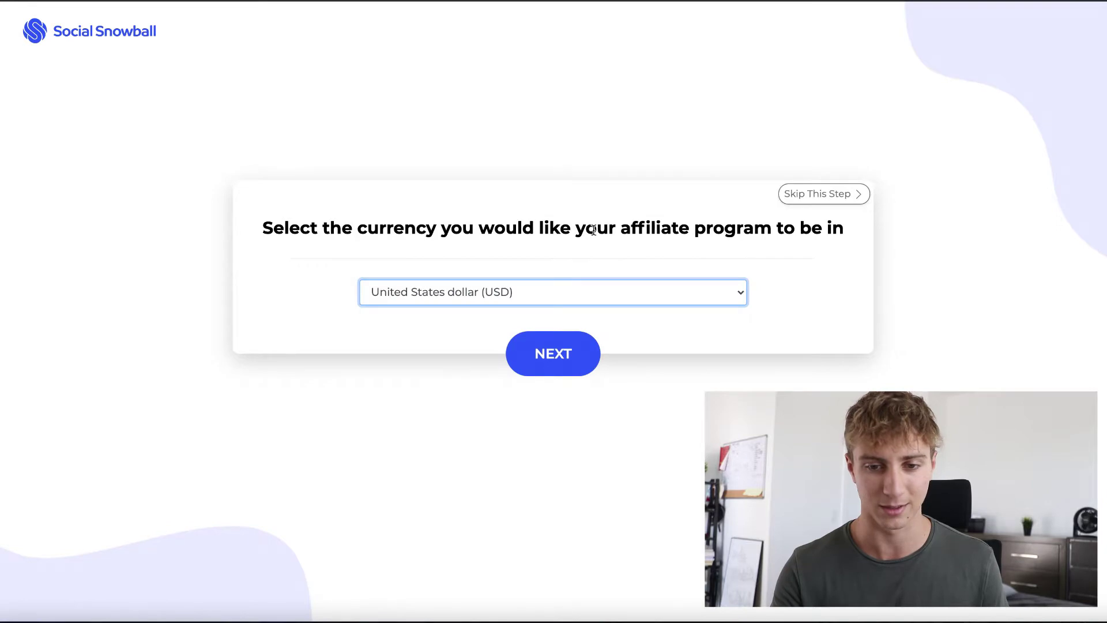
{"action": "left_click", "coordinate": [557, 358]}
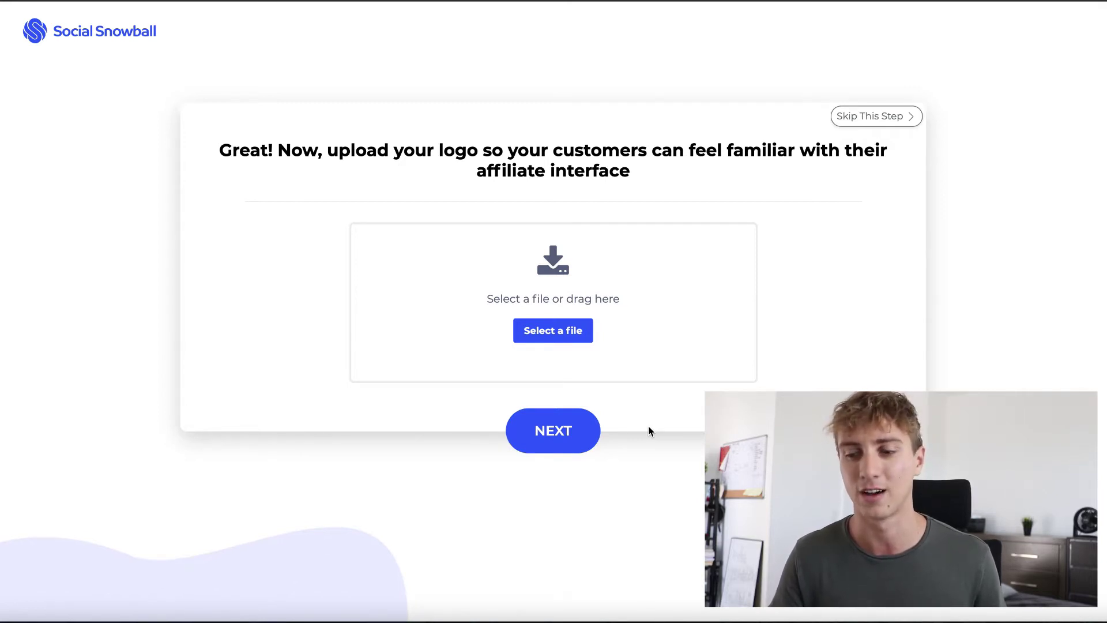
{"action": "left_click", "coordinate": [552, 447]}
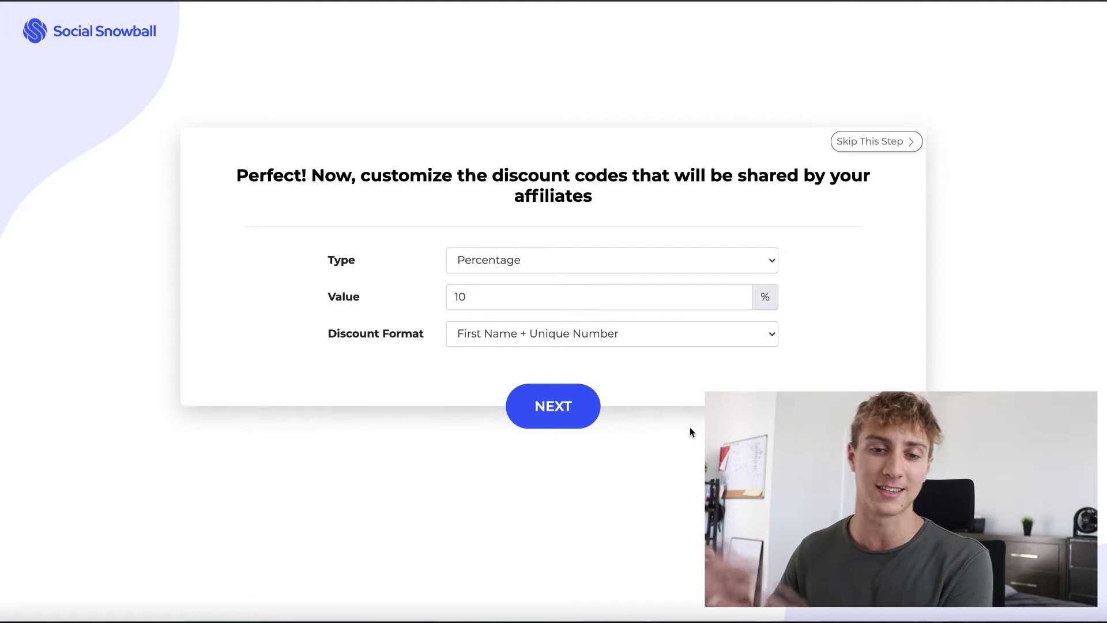
Try the Fixed Amount discount type, switch back to Percentage and review the discount format choices, keeping First Name + Unique Number.
{"action": "left_click", "coordinate": [563, 263]}
{"action": "left_click", "coordinate": [549, 278]}
{"action": "left_click", "coordinate": [555, 259]}
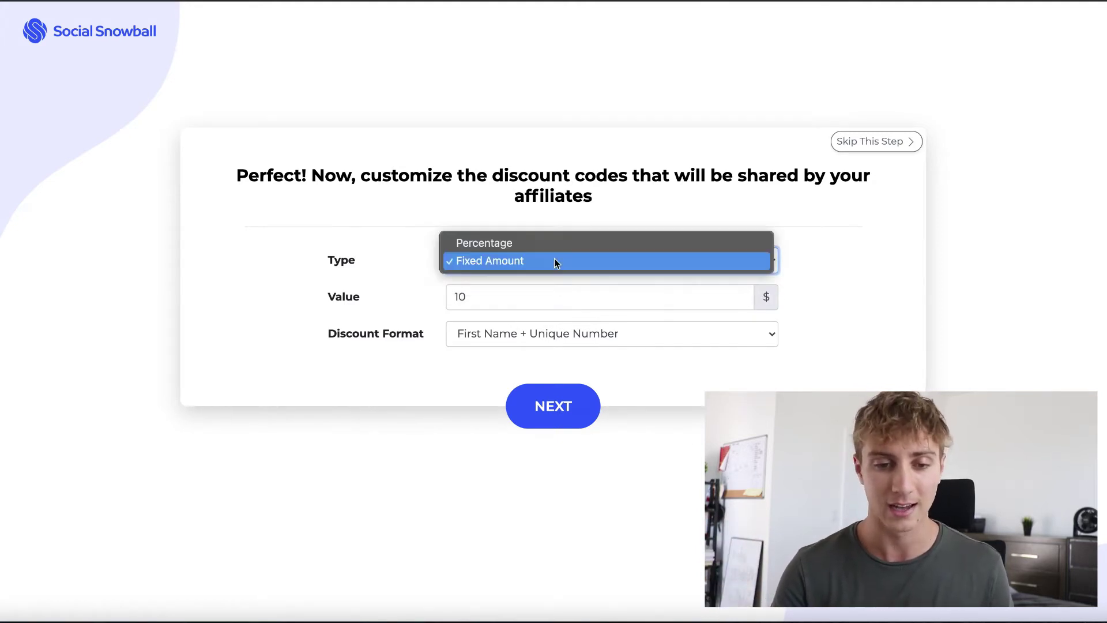
{"action": "left_click", "coordinate": [544, 241]}
{"action": "left_click", "coordinate": [513, 335]}
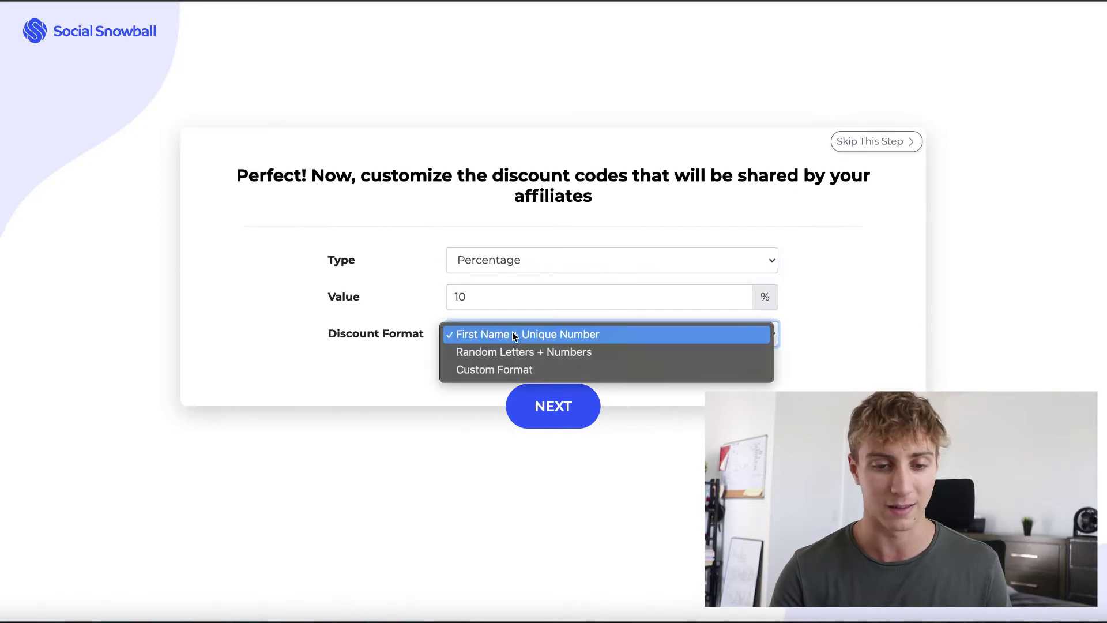
{"action": "left_click", "coordinate": [497, 335]}
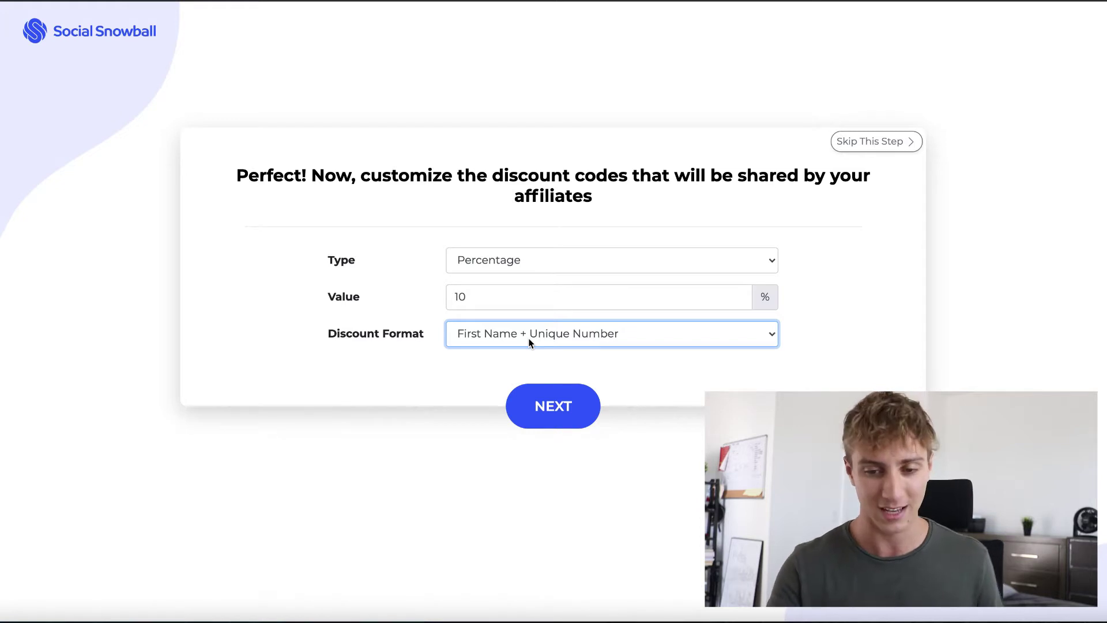
Set the affiliate discount code value to 15% and continue to the commission settings.
{"action": "left_click", "coordinate": [498, 296]}
{"action": "key", "text": "BackSpace"}
{"action": "type", "text": "5"}
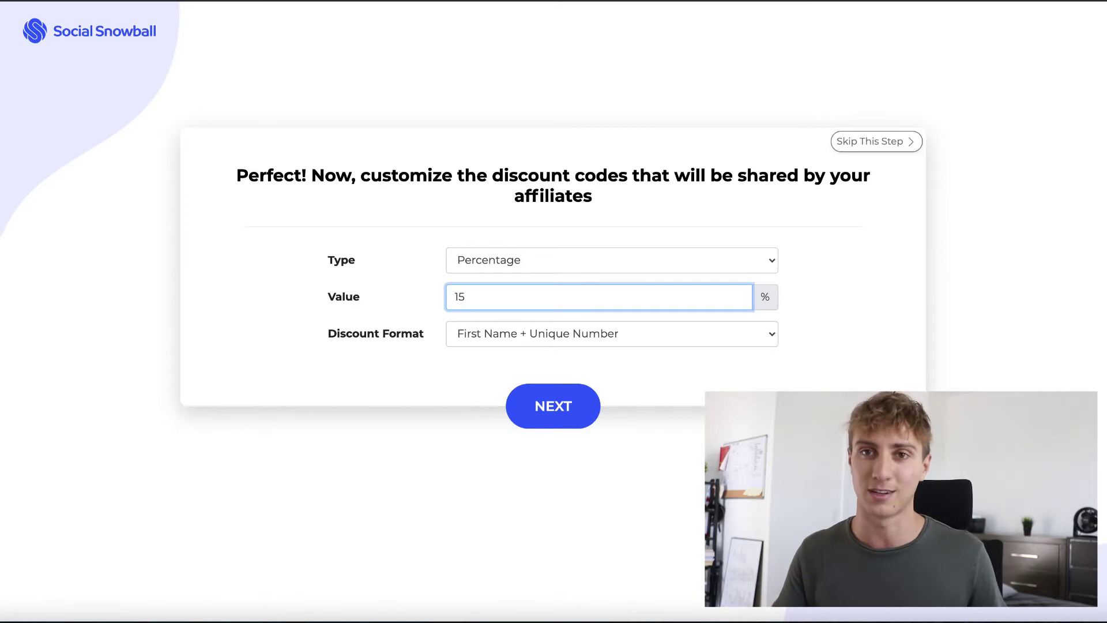
{"action": "left_click", "coordinate": [555, 414]}
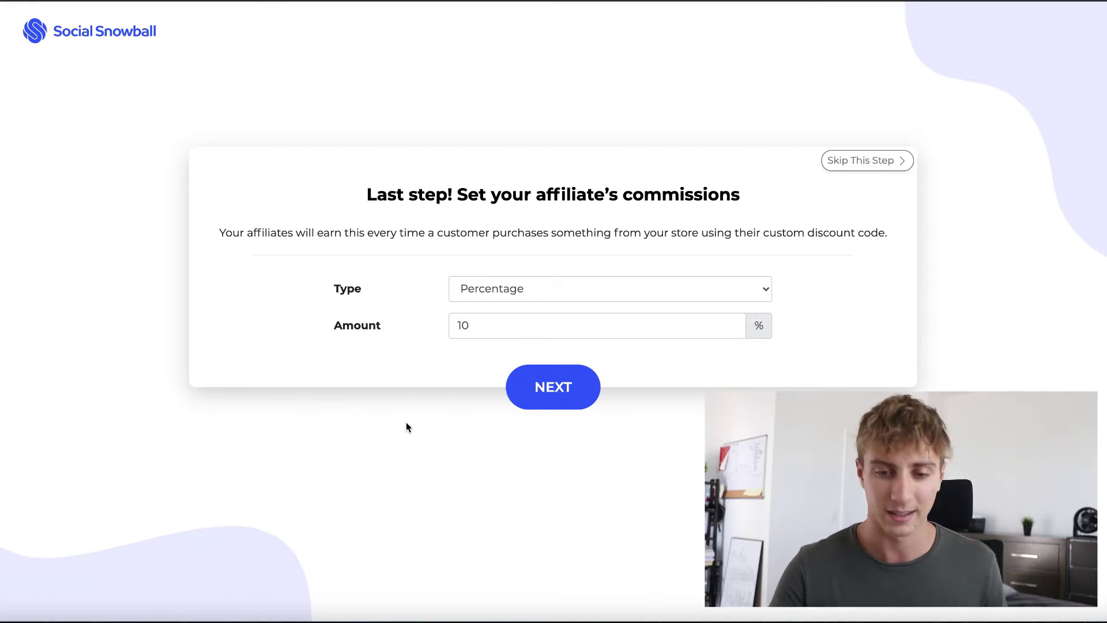
Set the affiliate commission type to Fixed with an amount of $10, and finish the onboarding by entering the dashboard.
{"action": "left_click", "coordinate": [539, 289]}
{"action": "left_click", "coordinate": [521, 308]}
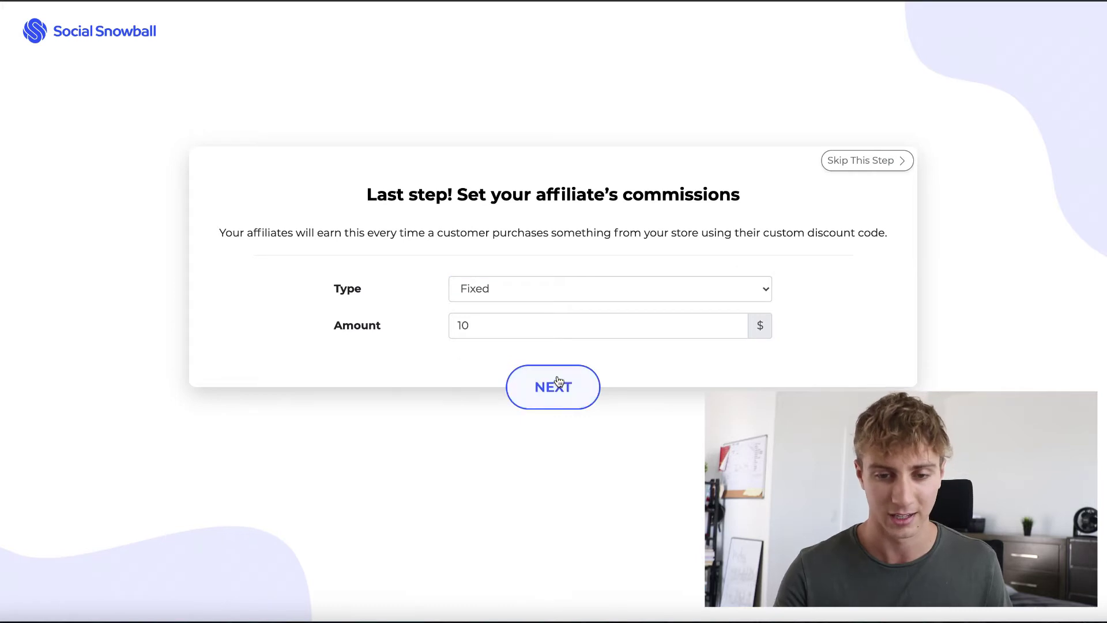
{"action": "left_click", "coordinate": [554, 395]}
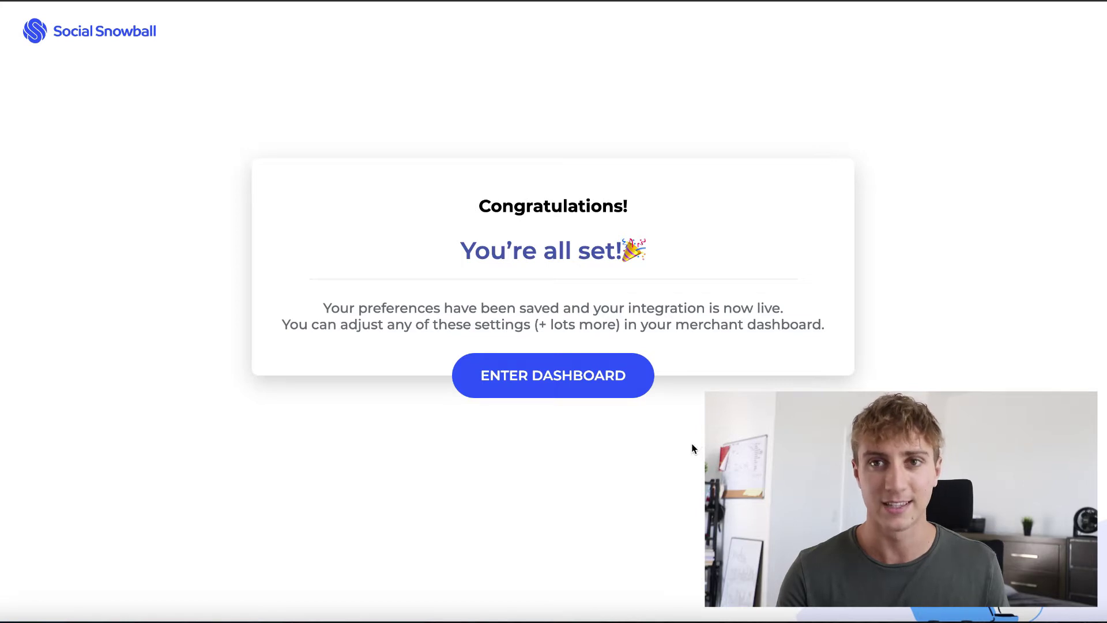
{"action": "left_click", "coordinate": [611, 385]}
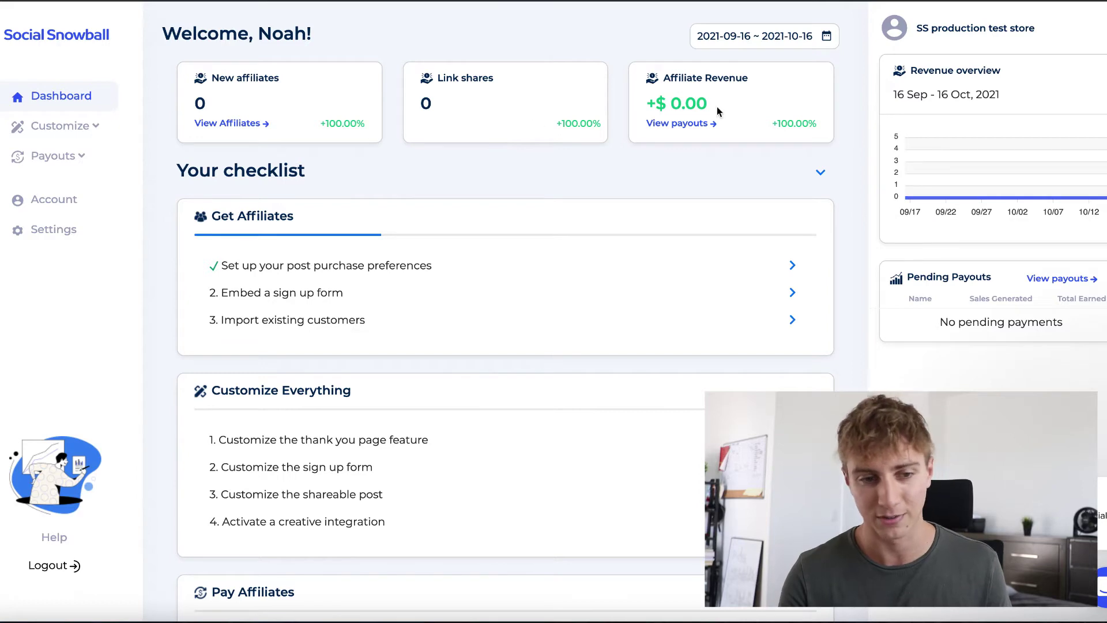
Review the dashboard's setup checklist and open the affiliate Program settings.
{"action": "scroll", "coordinate": [562, 166], "scroll_direction": "down", "scroll_amount": 2}
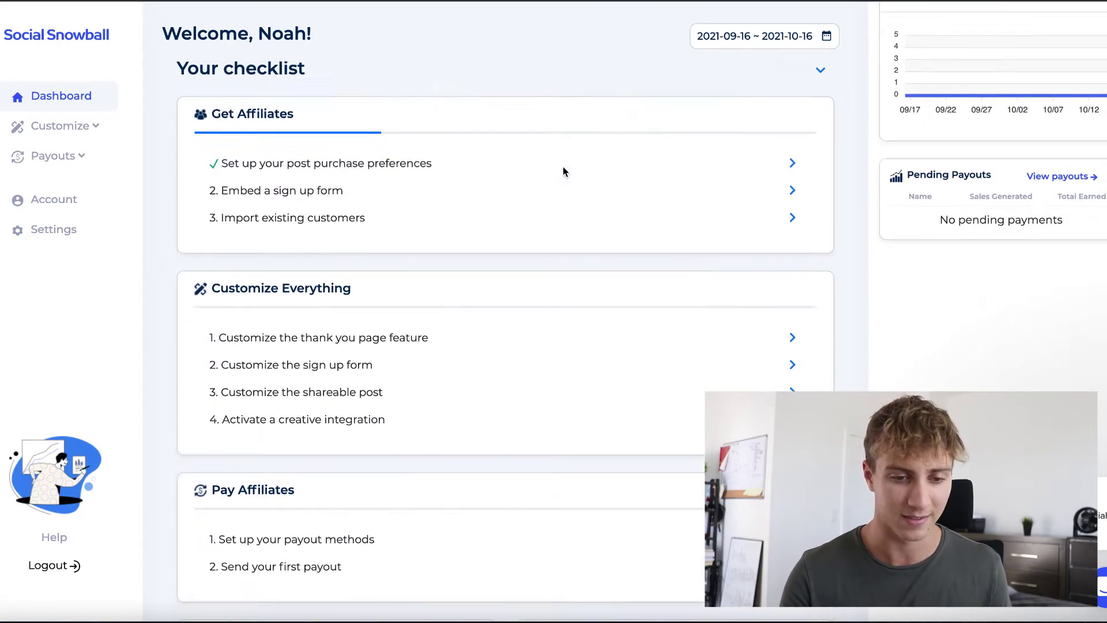
{"action": "scroll", "coordinate": [434, 302], "scroll_direction": "up", "scroll_amount": 2}
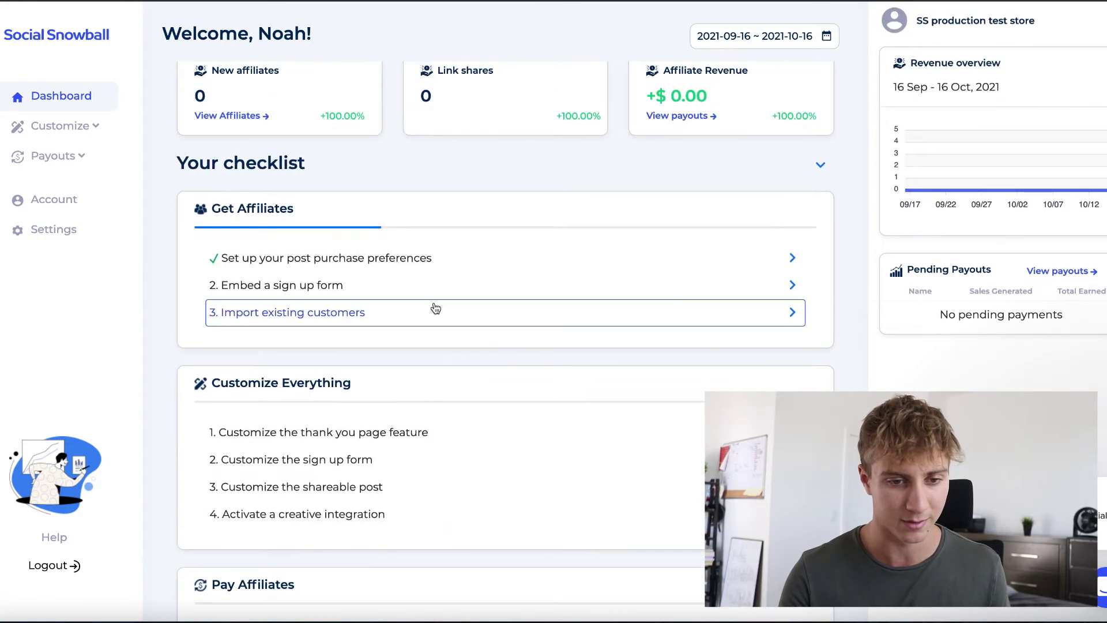
{"action": "scroll", "coordinate": [402, 339], "scroll_direction": "down", "scroll_amount": 4}
{"action": "scroll", "coordinate": [403, 339], "scroll_direction": "up", "scroll_amount": 5}
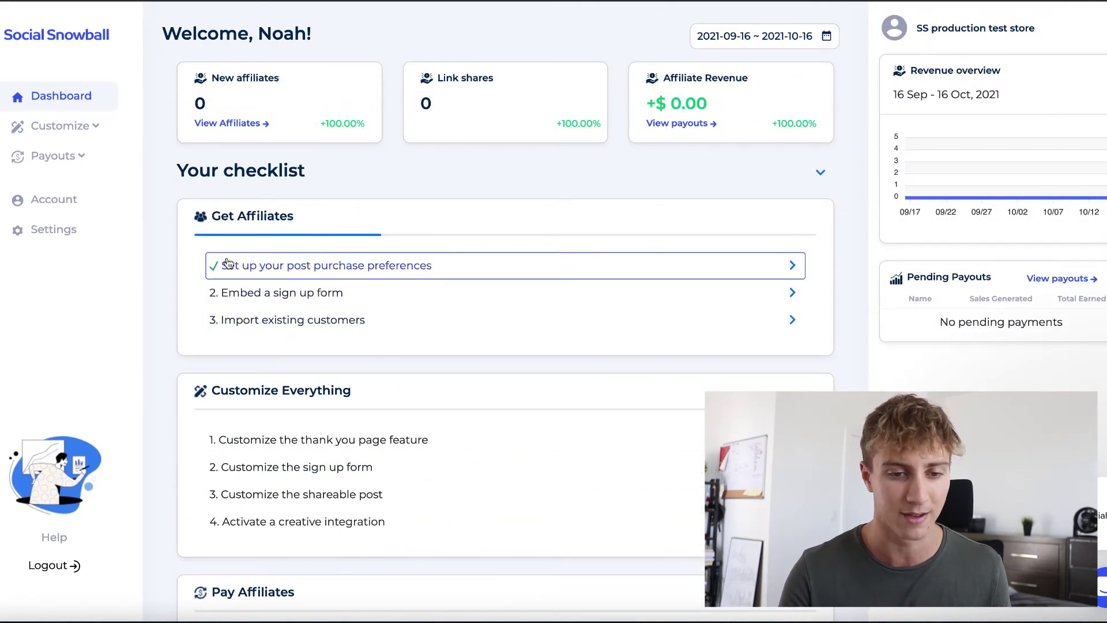
{"action": "left_click", "coordinate": [59, 128]}
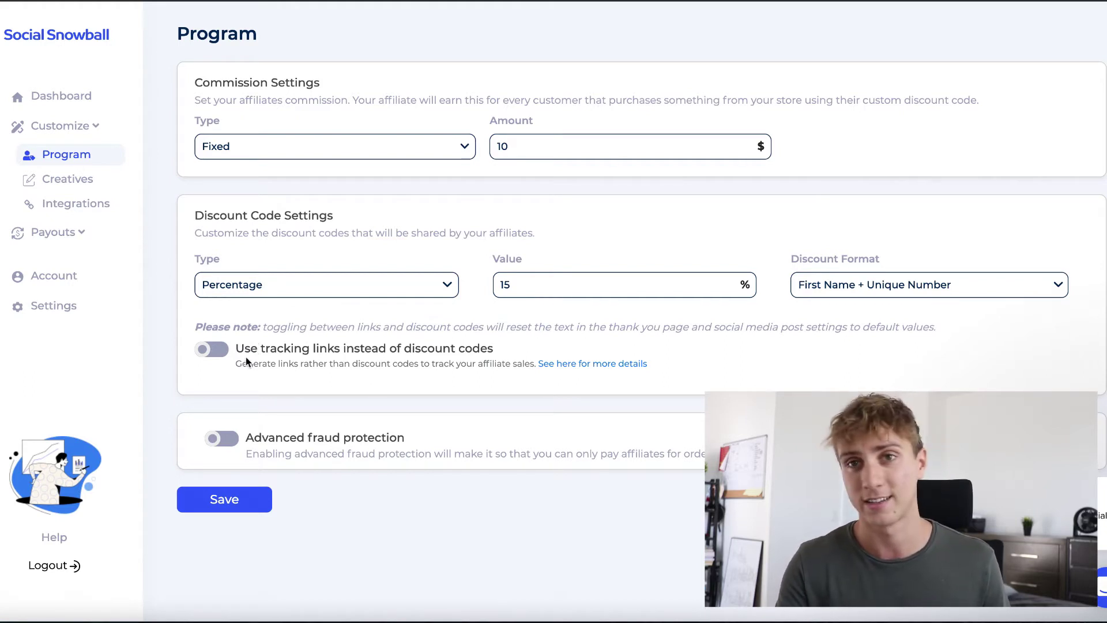
Try tracking links instead of discount codes, with a Homepage landing page and a Percentage discount, and turn both options back off.
{"action": "left_click", "coordinate": [210, 350]}
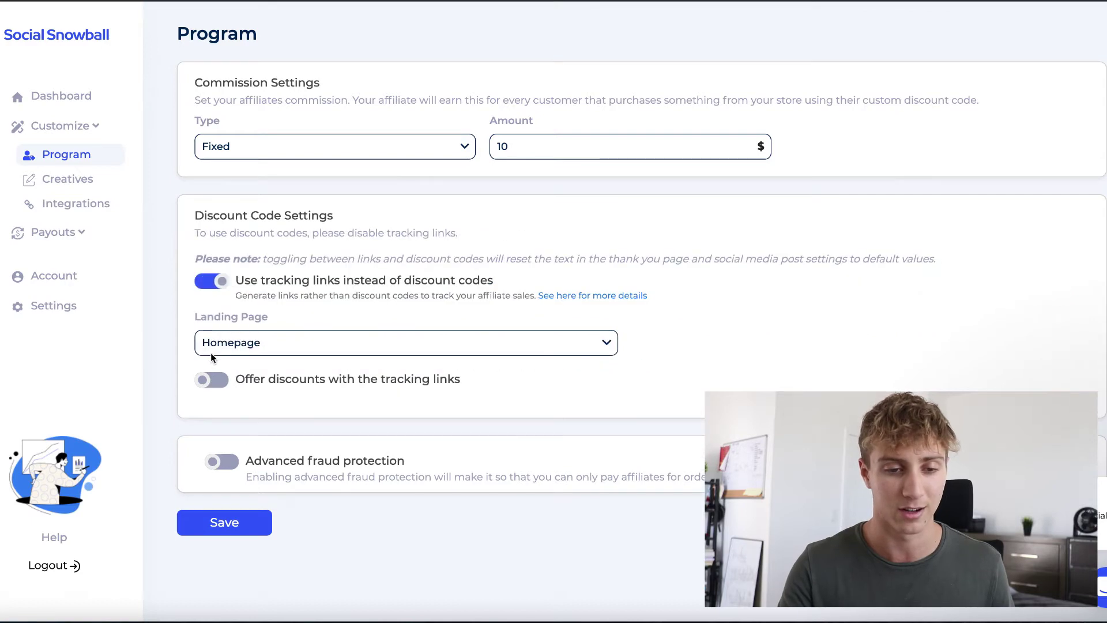
{"action": "left_click", "coordinate": [312, 348]}
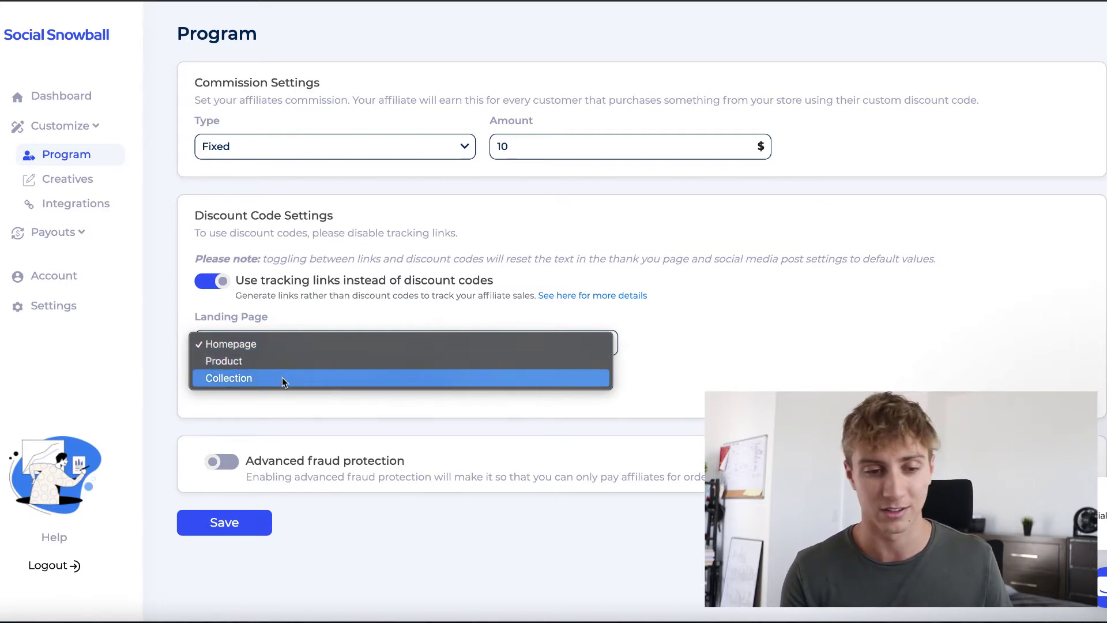
{"action": "left_click", "coordinate": [314, 310]}
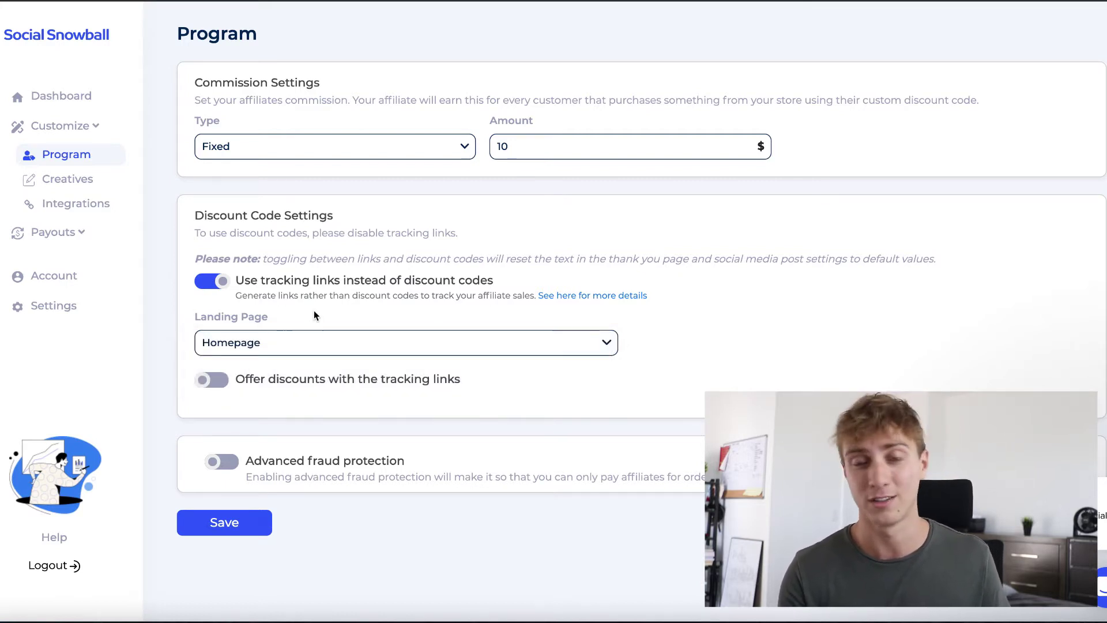
{"action": "left_click", "coordinate": [213, 382]}
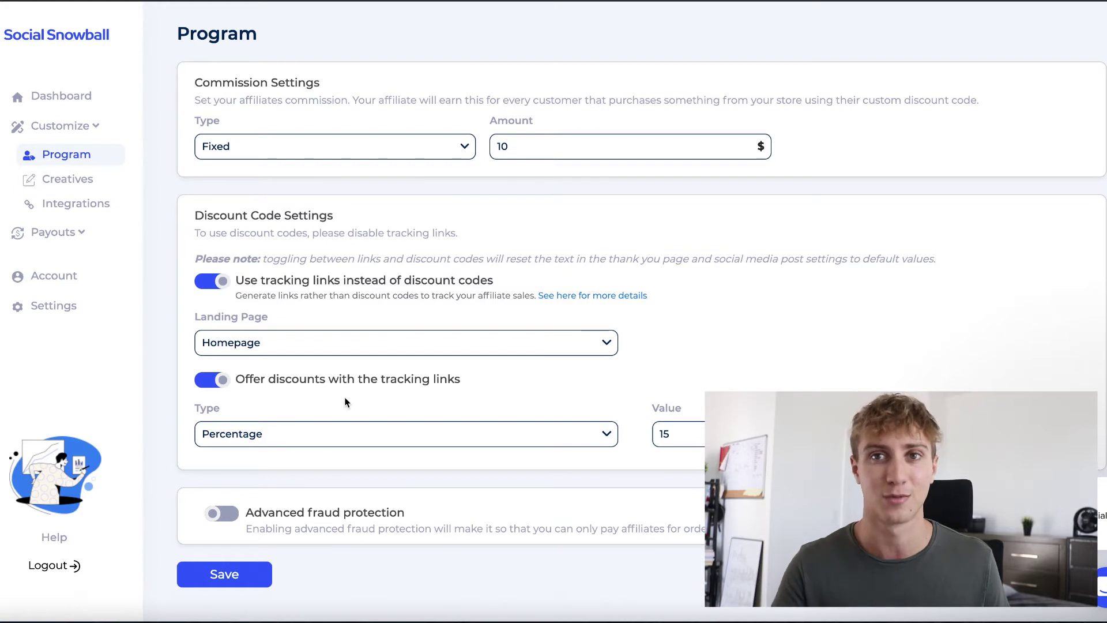
{"action": "left_click", "coordinate": [341, 433]}
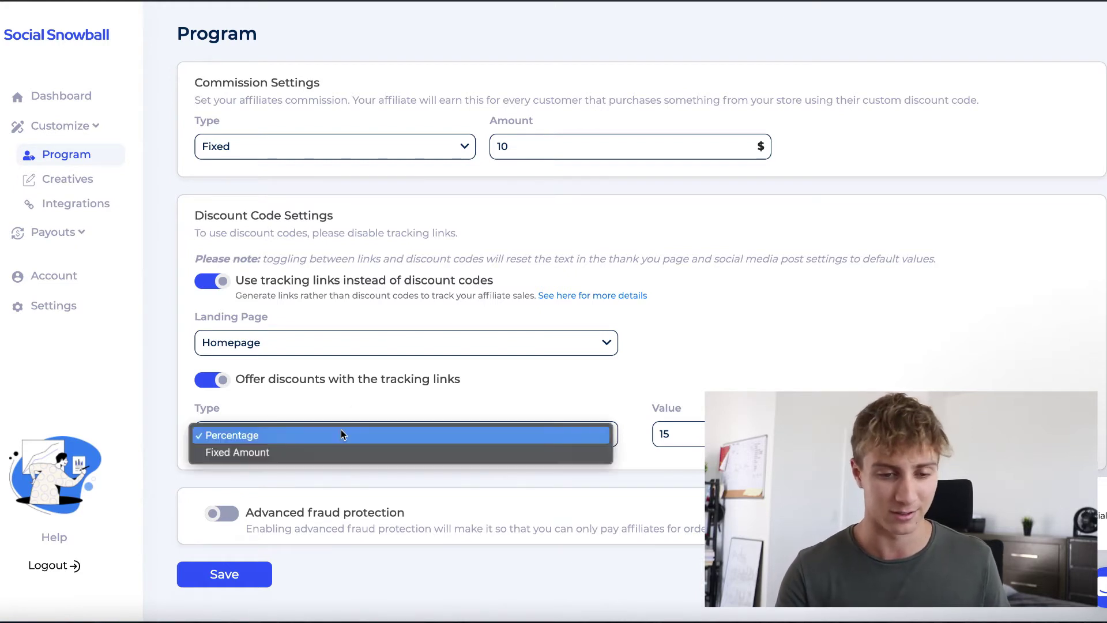
{"action": "left_click", "coordinate": [338, 434]}
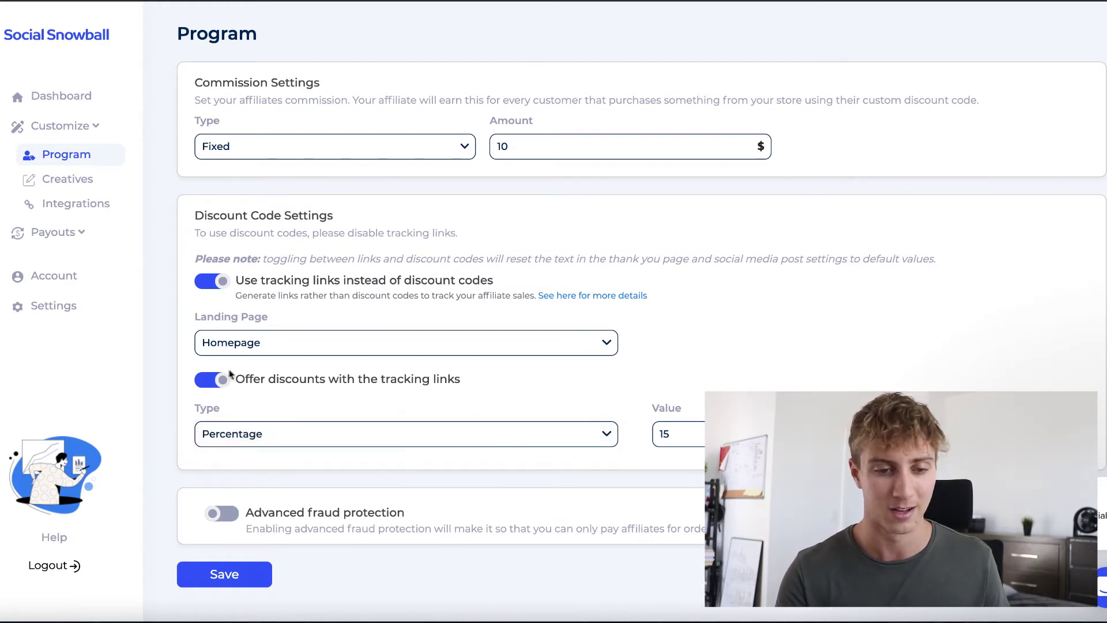
{"action": "left_click", "coordinate": [215, 382]}
{"action": "left_click", "coordinate": [218, 282]}
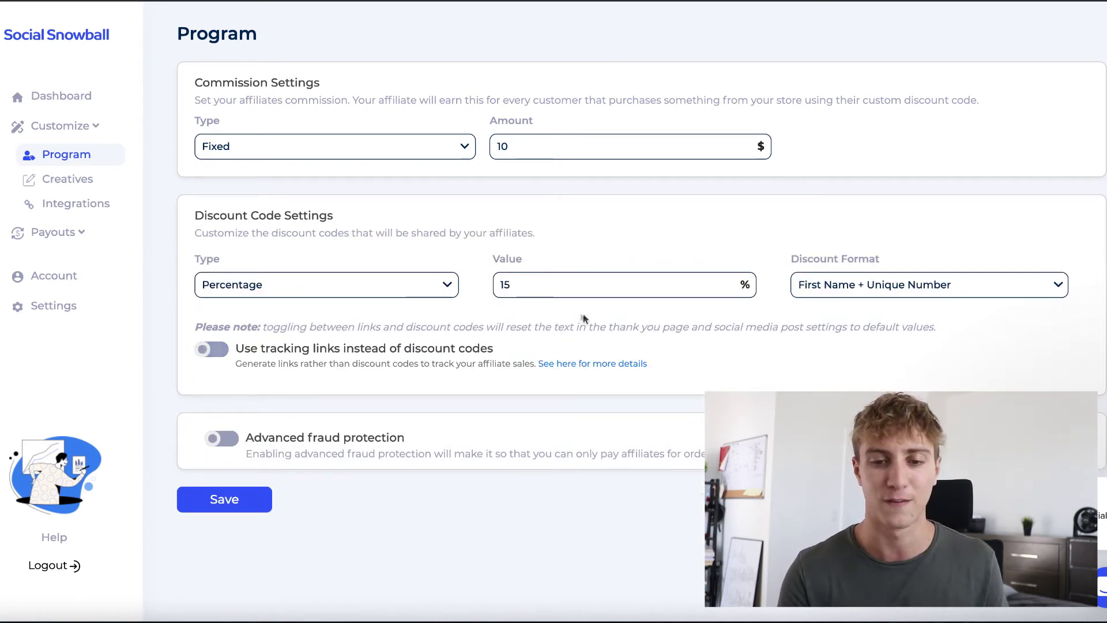
Open the Creatives settings, look over their sections, and open the thank you page editor.
{"action": "left_click", "coordinate": [99, 188]}
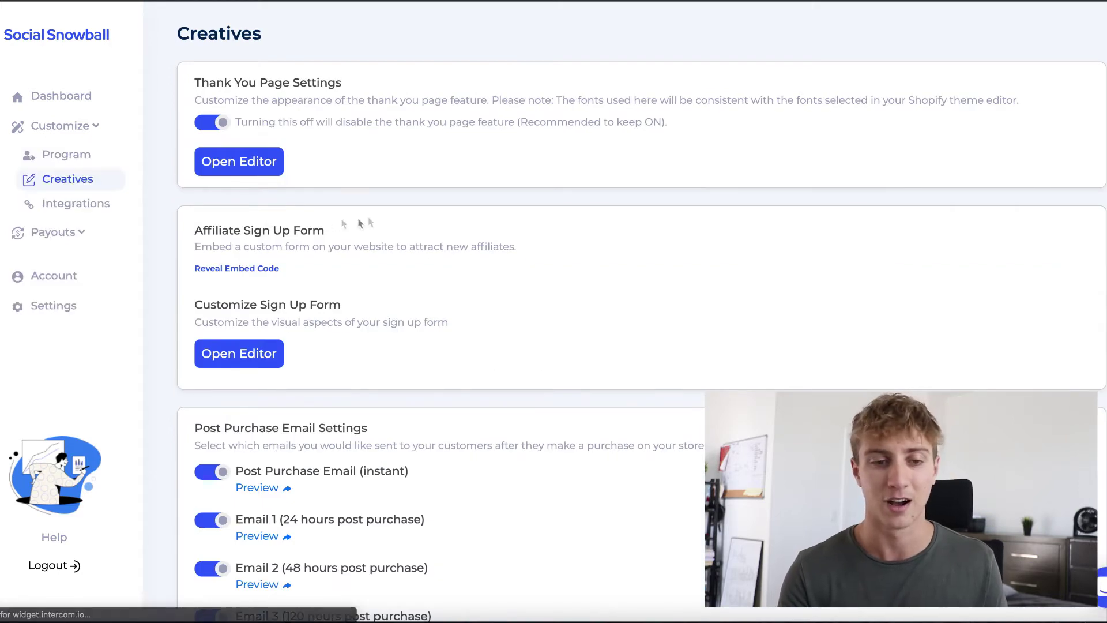
{"action": "scroll", "coordinate": [392, 215], "scroll_direction": "down", "scroll_amount": 2}
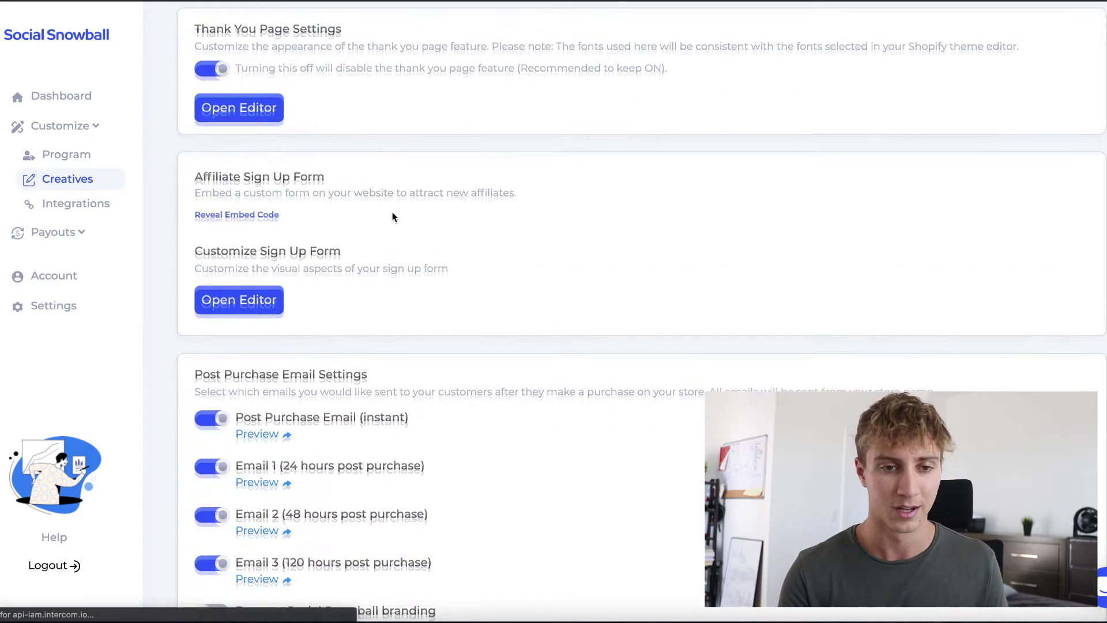
{"action": "scroll", "coordinate": [392, 213], "scroll_direction": "up", "scroll_amount": 2}
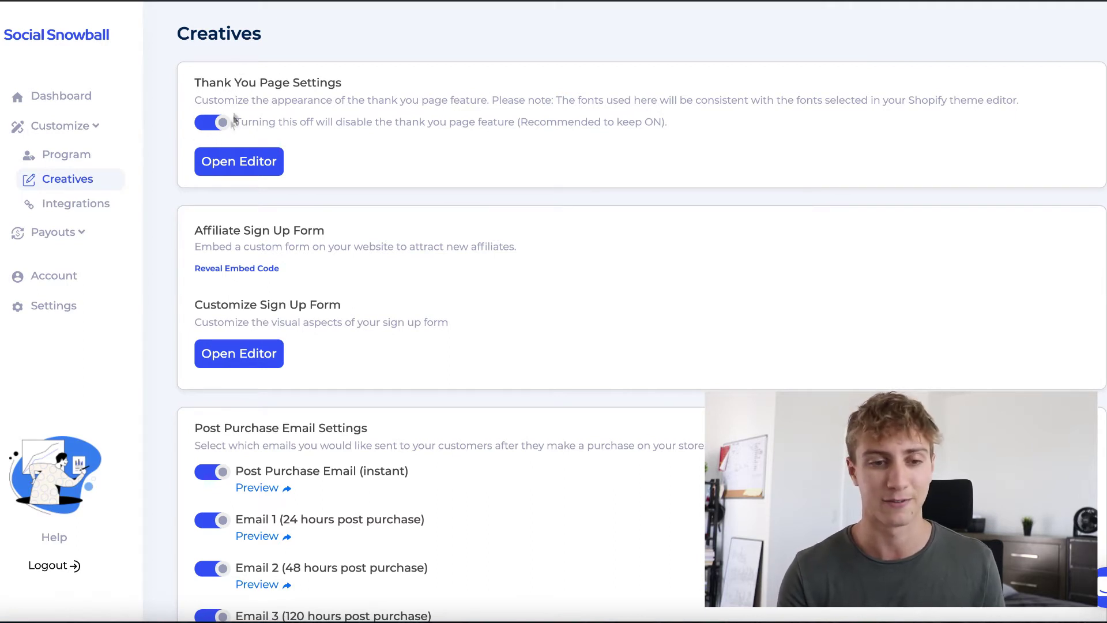
{"action": "left_click", "coordinate": [263, 166]}
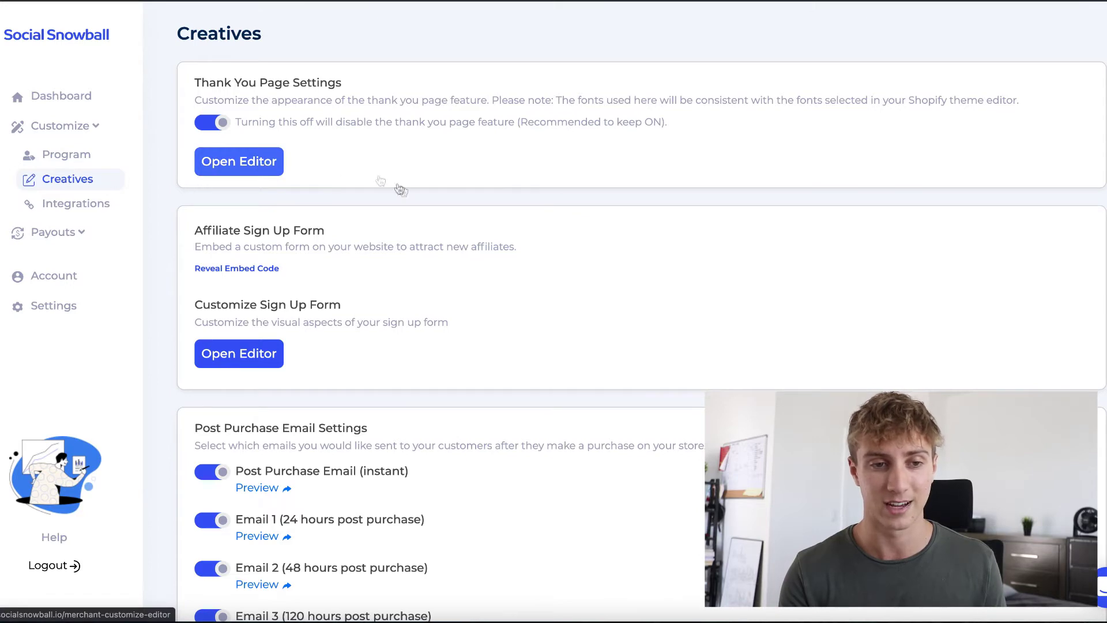
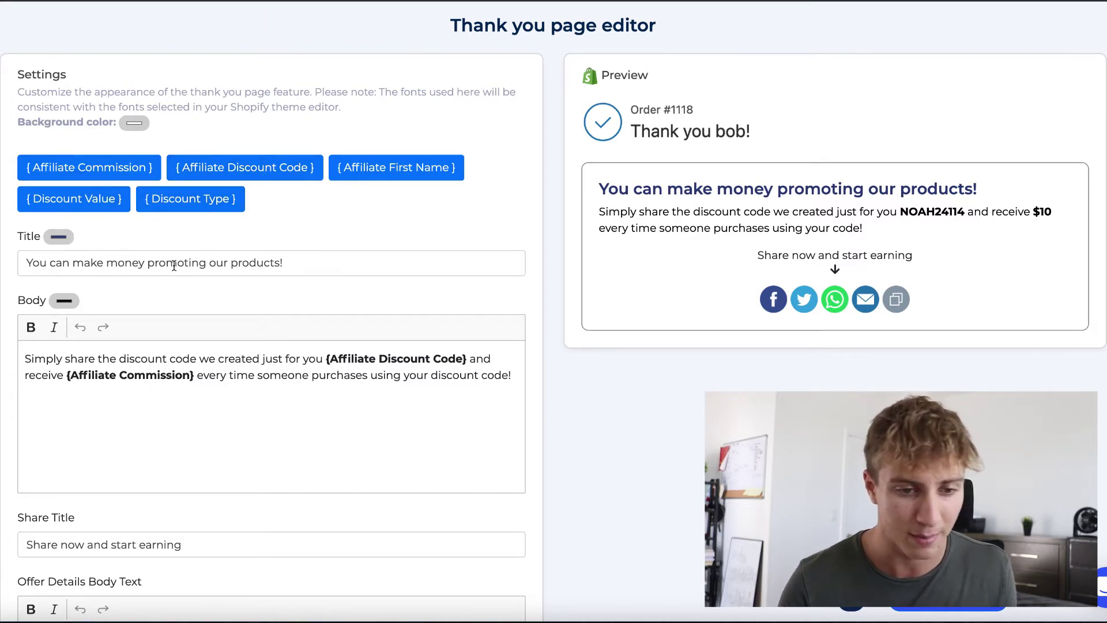
Replace the thank you page title with "Join our Ambassador team and earn by sharing!".
{"action": "left_click", "coordinate": [299, 264]}
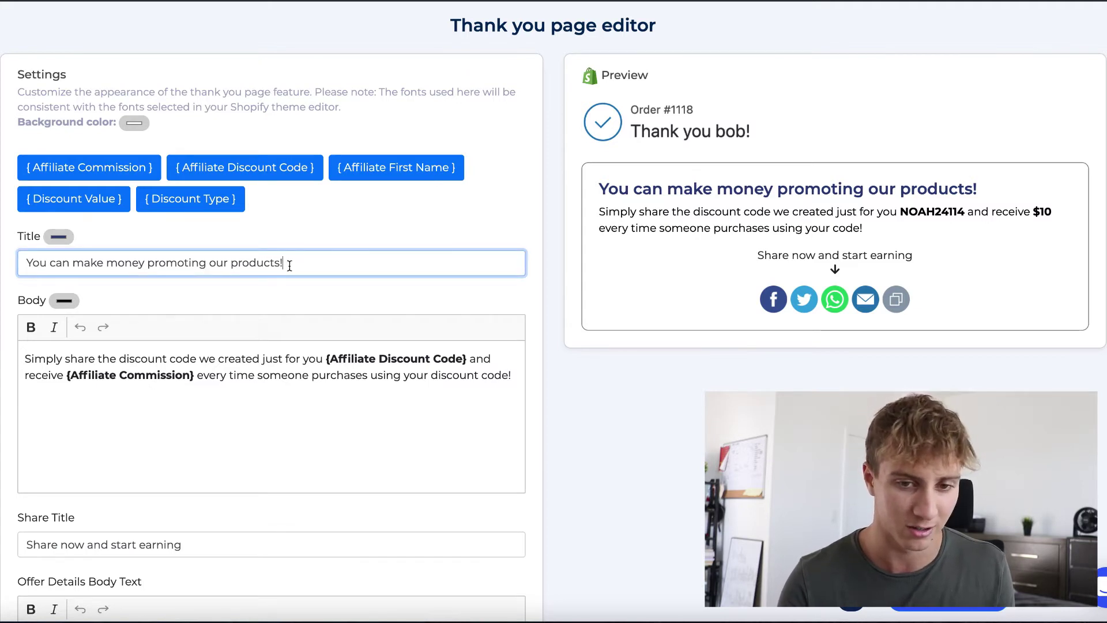
{"action": "key", "text": "ctrl+shift+Left"}
{"action": "key", "text": "ctrl+shift+Left"}
{"action": "key", "text": "ctrl+shift+Left"}
{"action": "key", "text": "ctrl+shift+Left"}
{"action": "key", "text": "ctrl+shift+Left"}
{"action": "key", "text": "ctrl+shift+Left"}
{"action": "key", "text": "ctrl+shift+Left"}
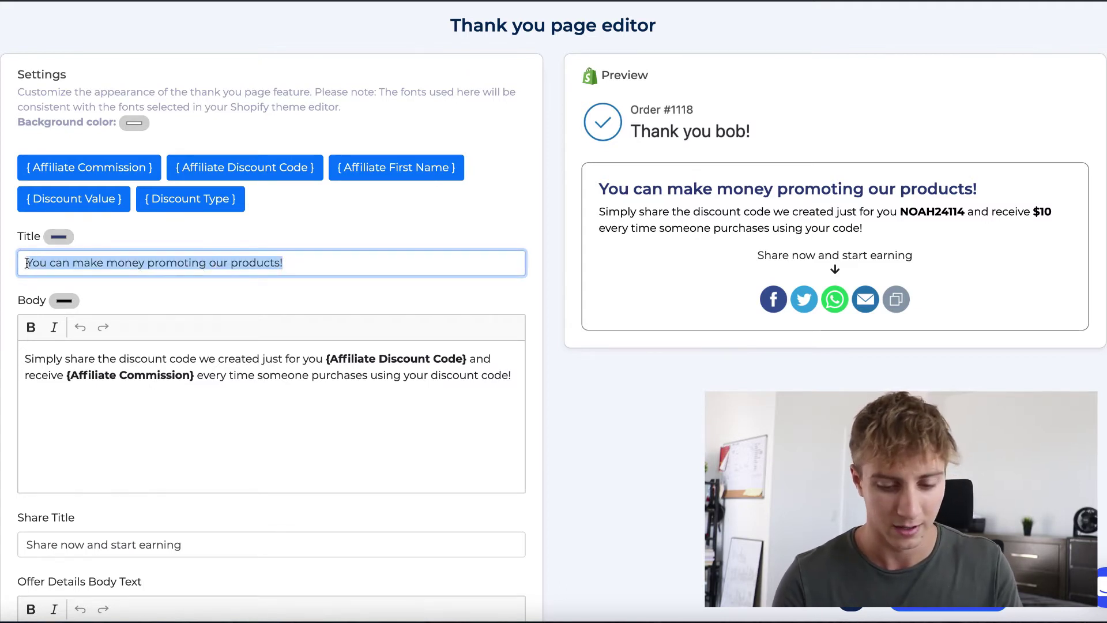
{"action": "type", "text": "Join our "}
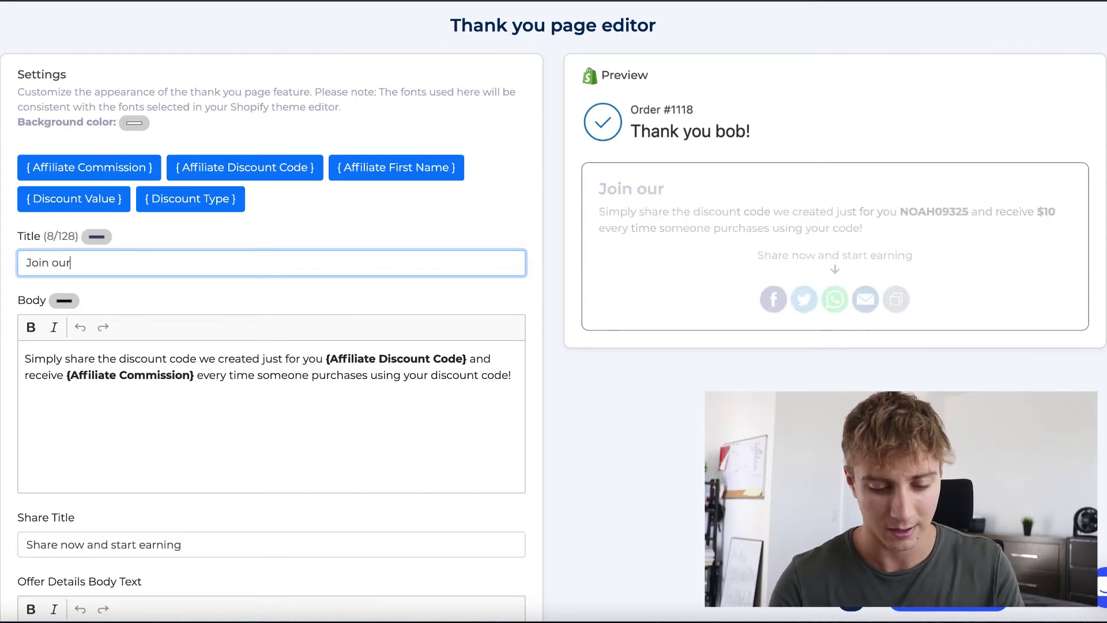
{"action": "type", "text": "AmbassD"}
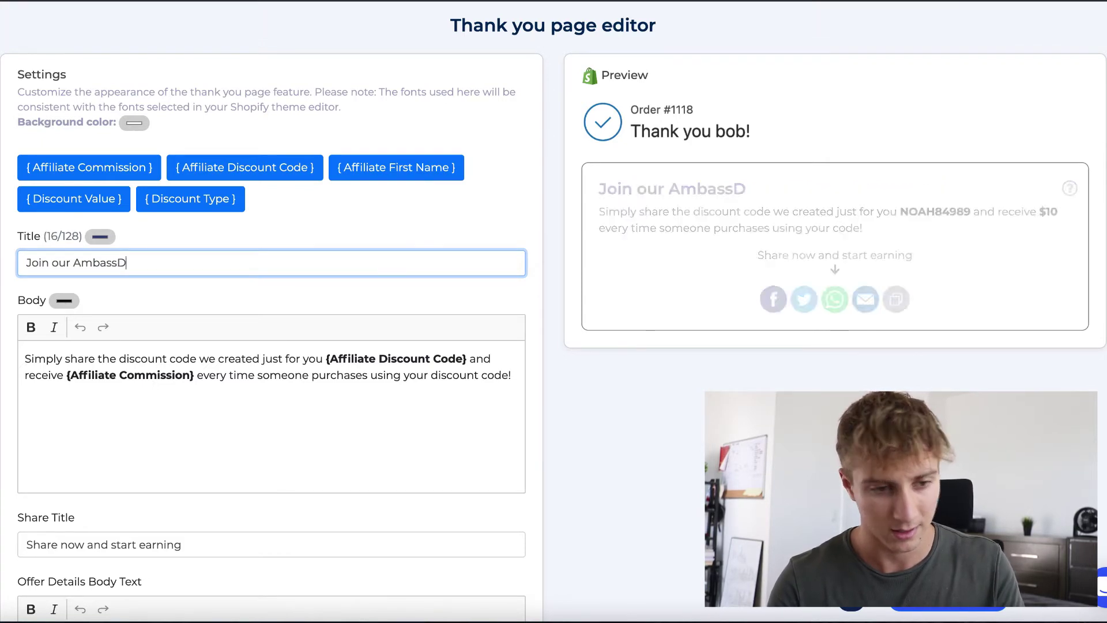
{"action": "key", "text": "BackSpace"}
{"action": "type", "text": "ador tea"}
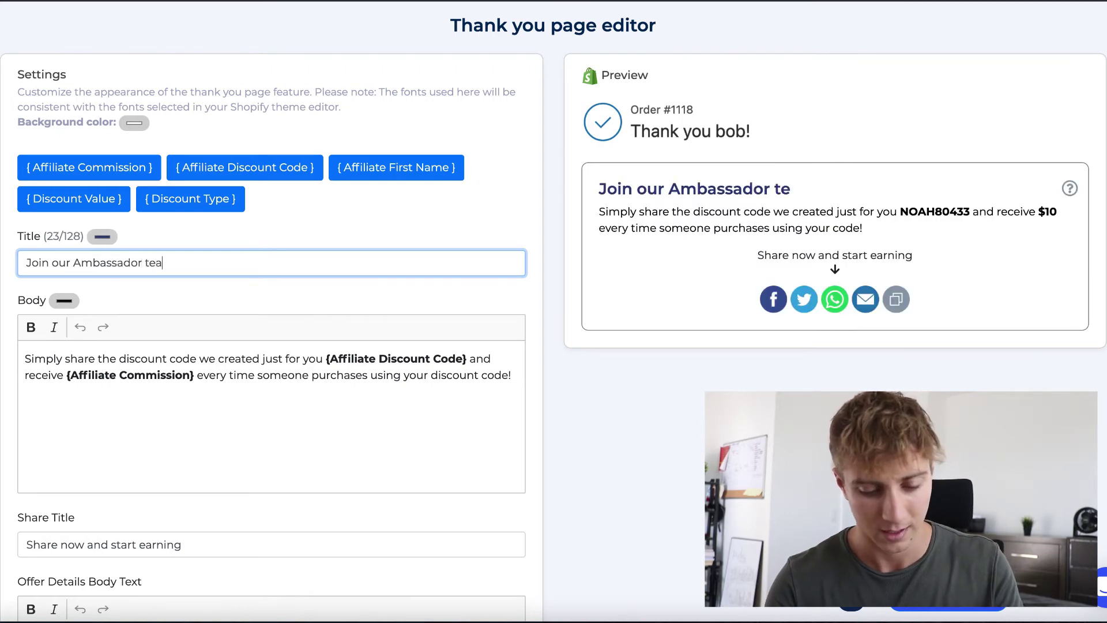
{"action": "type", "text": "m and earn "}
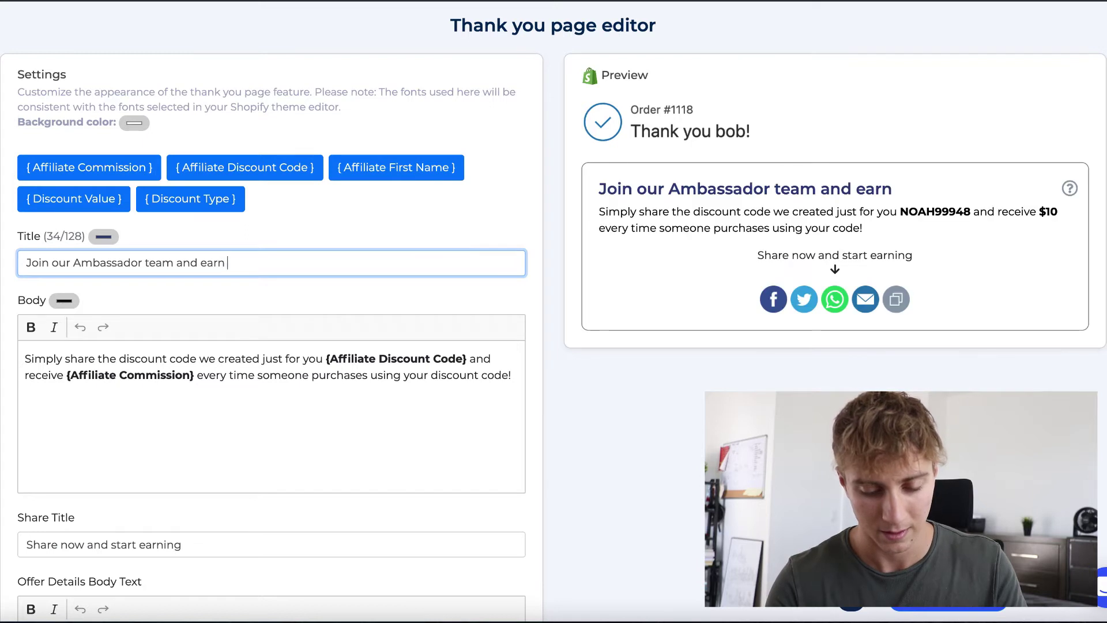
{"action": "type", "text": "by sharing"}
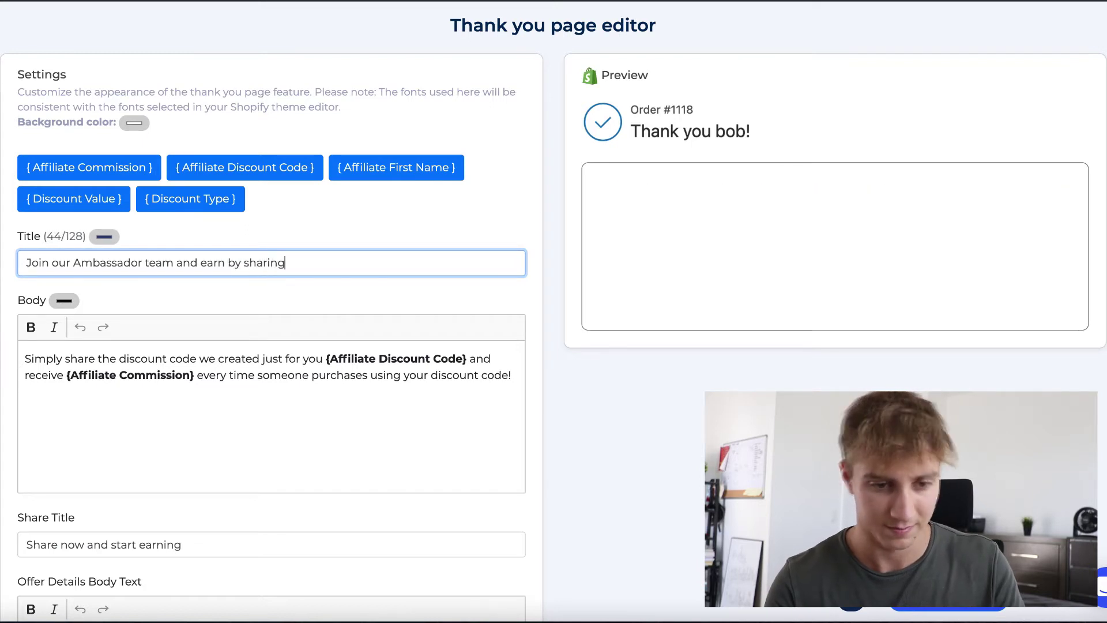
{"action": "type", "text": "!"}
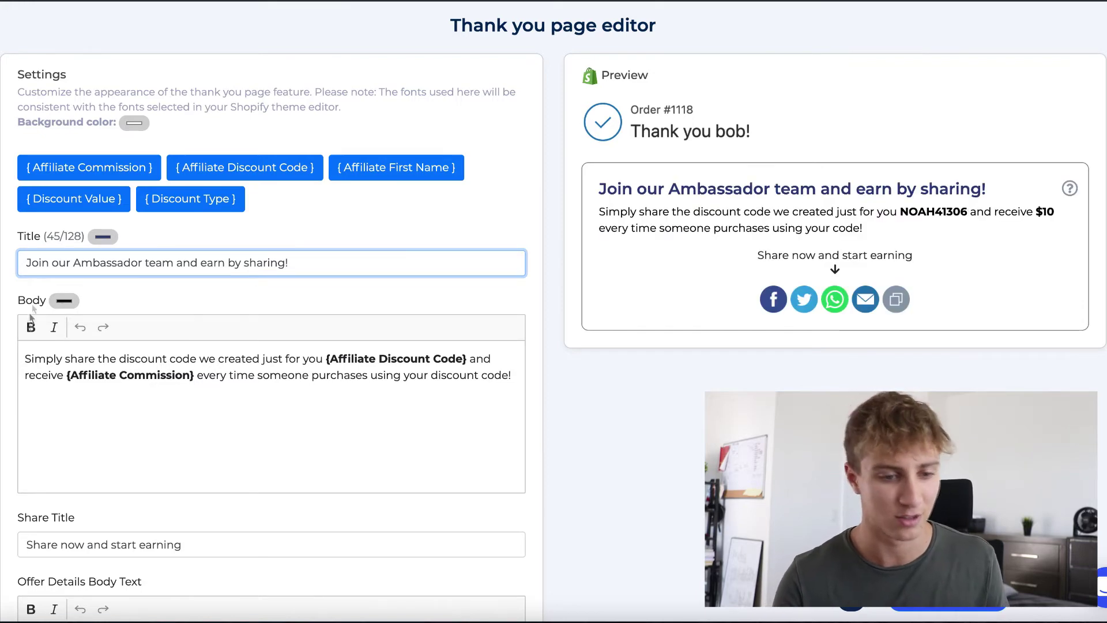
Insert the greeting "Hey {Affiliate First Name}!" at the start of the thank you page body text, using the first-name variable.
{"action": "scroll", "coordinate": [198, 453], "scroll_direction": "down", "scroll_amount": 1}
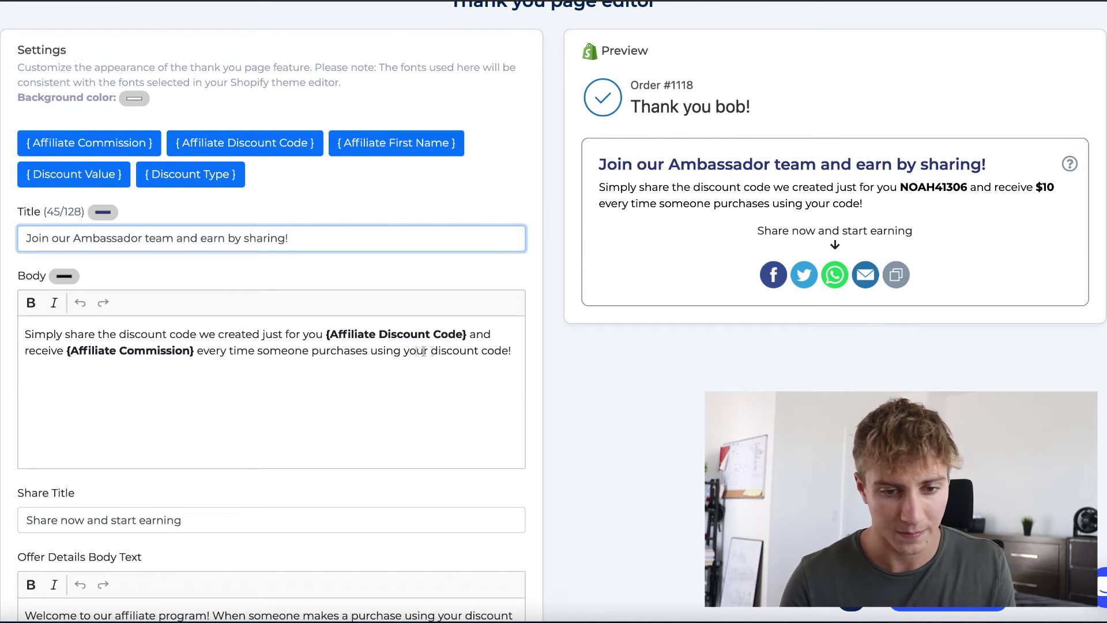
{"action": "left_click", "coordinate": [515, 352]}
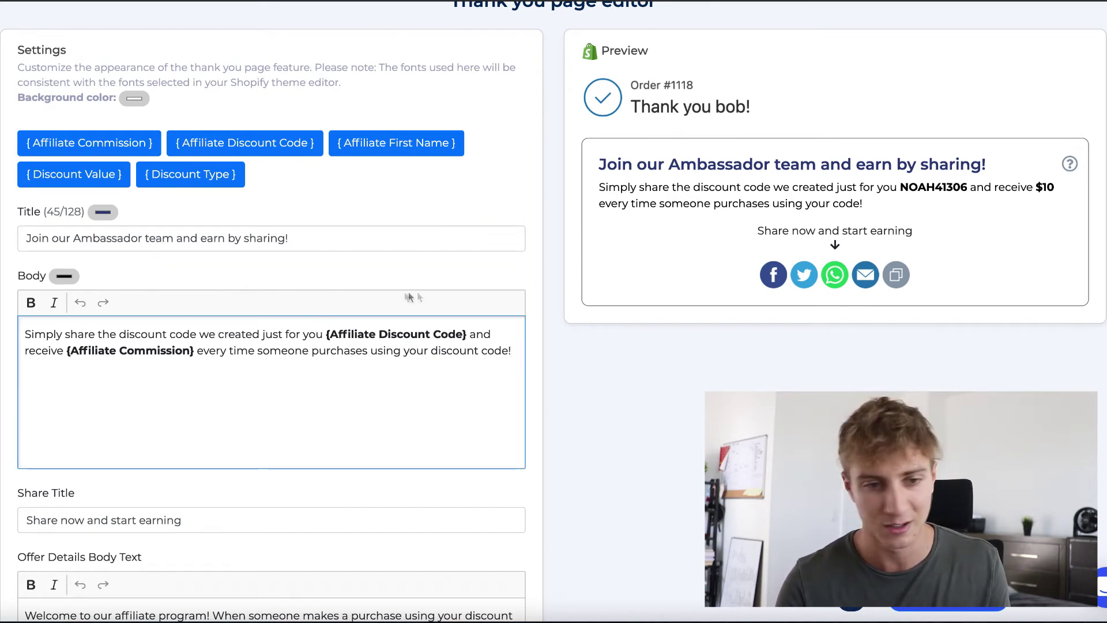
{"action": "key", "text": "Return"}
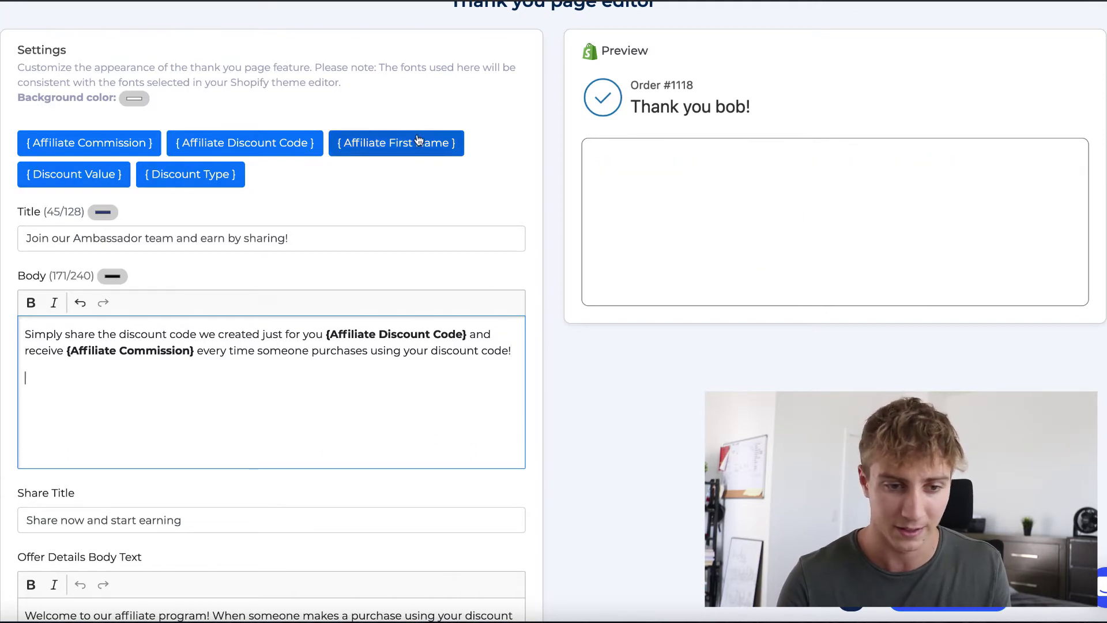
{"action": "left_click", "coordinate": [25, 335]}
{"action": "type", "text": "Hey"}
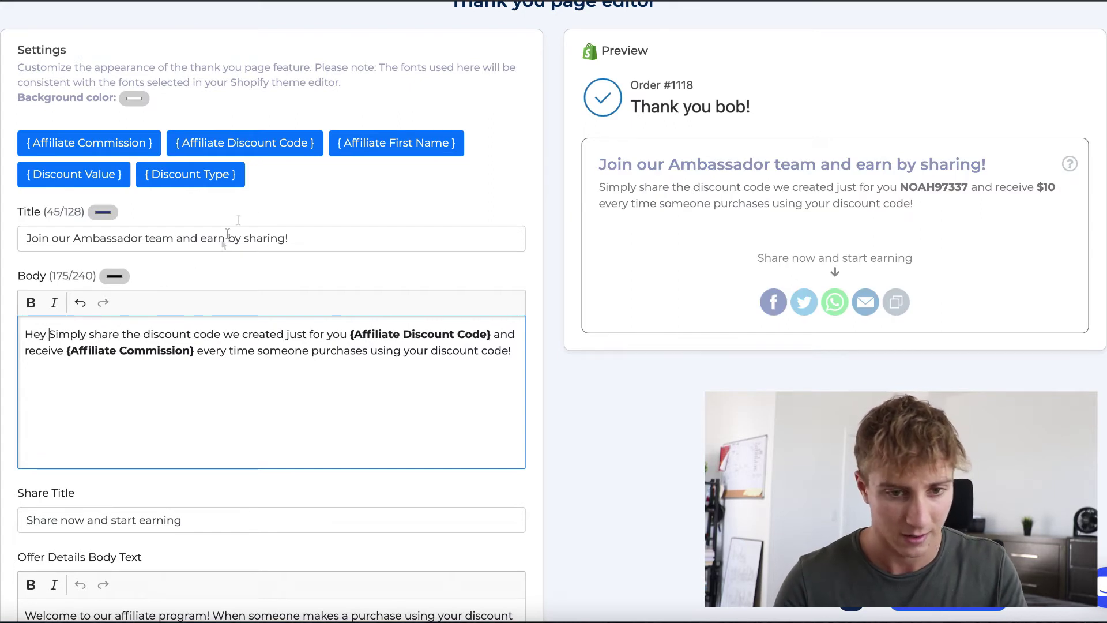
{"action": "left_click", "coordinate": [396, 142]}
{"action": "left_click_drag", "start_coordinate": [152, 413], "coordinate": [25, 405]}
{"action": "key", "text": "ctrl+c"}
{"action": "key", "text": "BackSpace"}
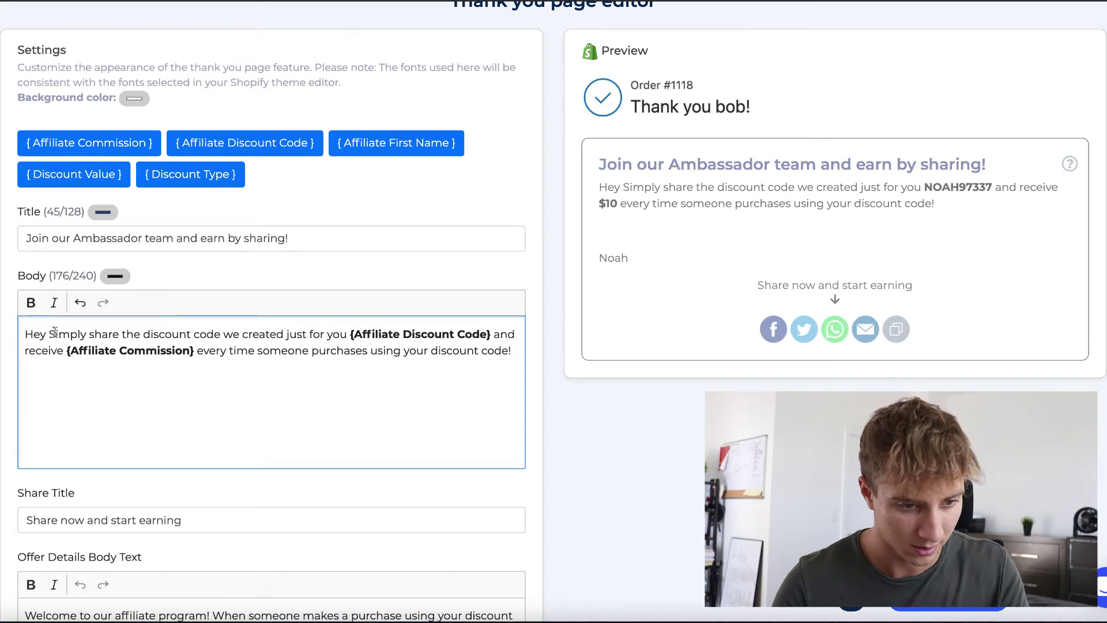
{"action": "left_click", "coordinate": [48, 333]}
{"action": "key", "text": "ctrl+v"}
{"action": "type", "text": "!"}
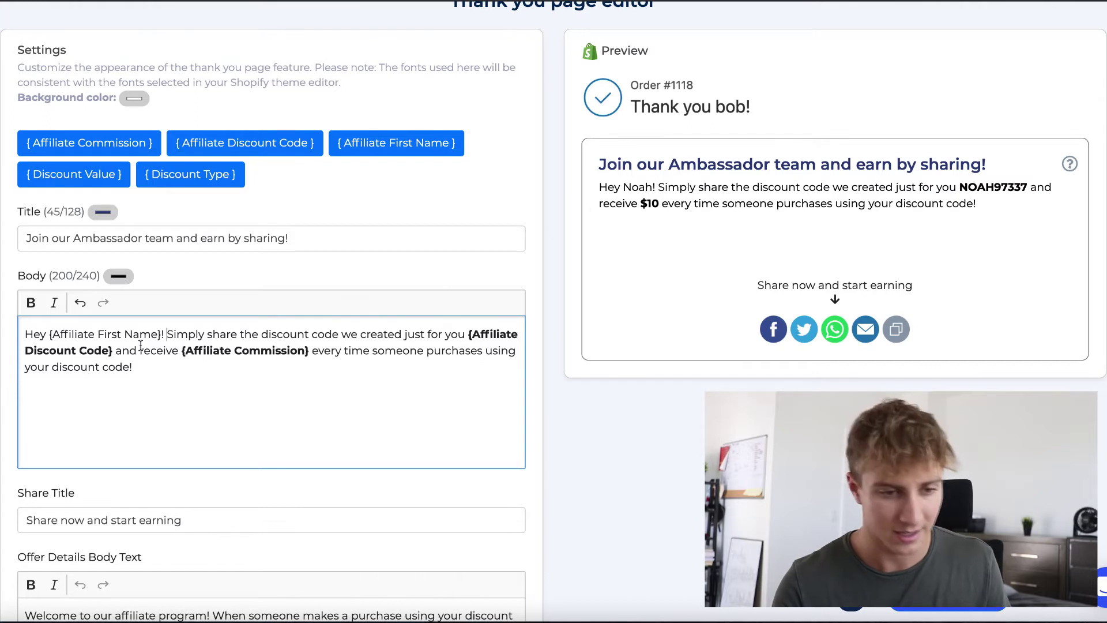
Make the greeting "Hey {Affiliate First Name}!" in the thank you page body bold.
{"action": "left_click_drag", "start_coordinate": [164, 334], "coordinate": [24, 334]}
{"action": "left_click", "coordinate": [31, 302]}
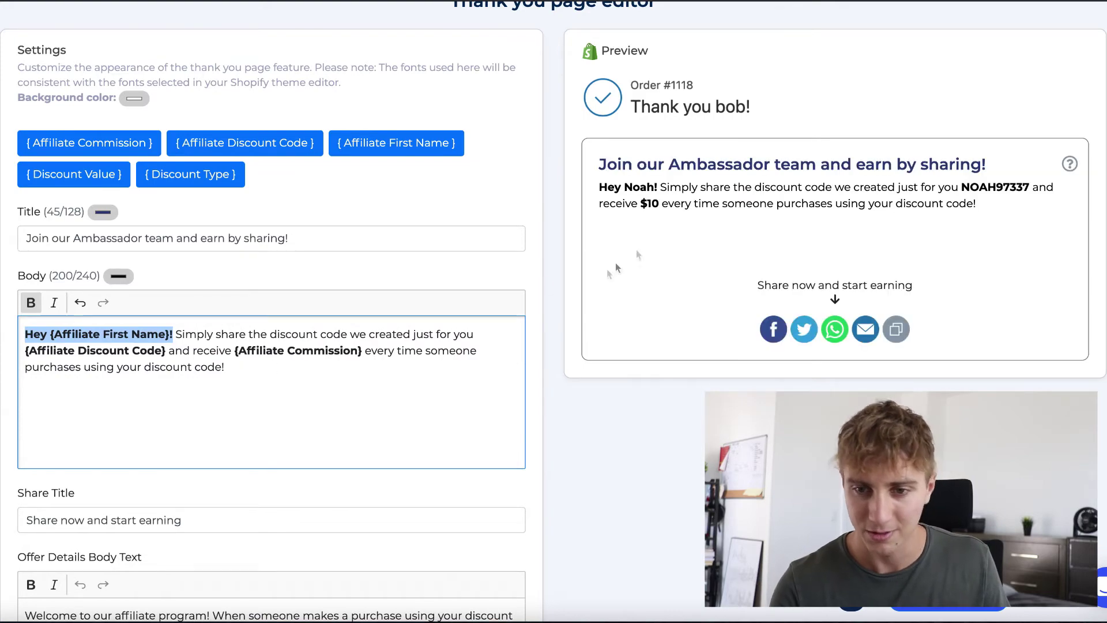
{"action": "left_click", "coordinate": [255, 366]}
{"action": "scroll", "coordinate": [255, 365], "scroll_direction": "down", "scroll_amount": 1}
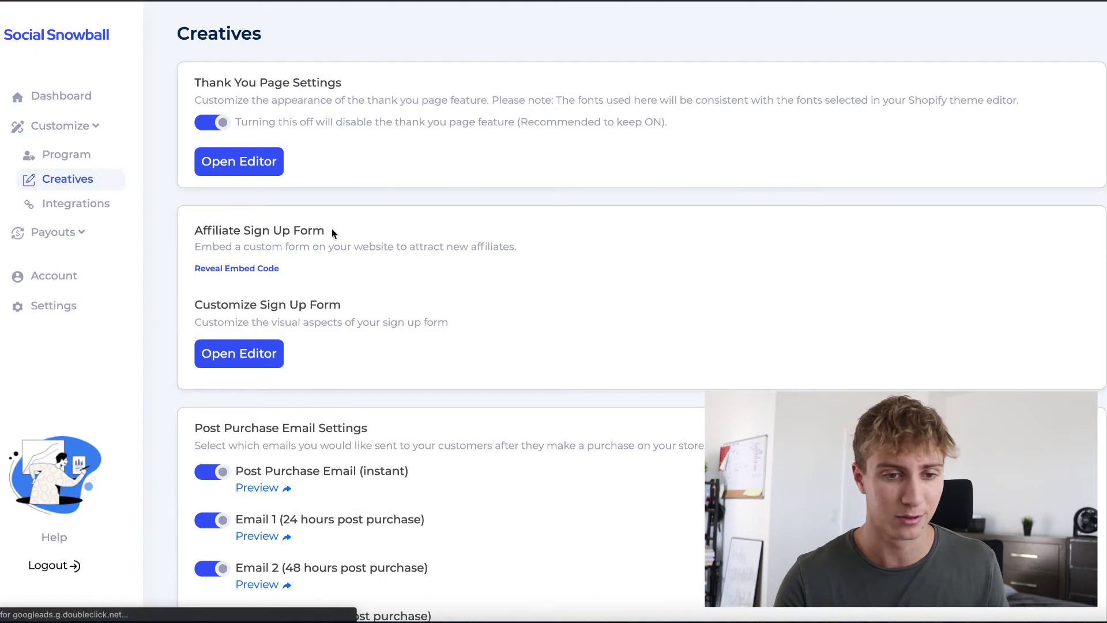
Turn the thank you page feature off and back on.
{"action": "left_click", "coordinate": [211, 124]}
{"action": "left_click", "coordinate": [211, 123]}
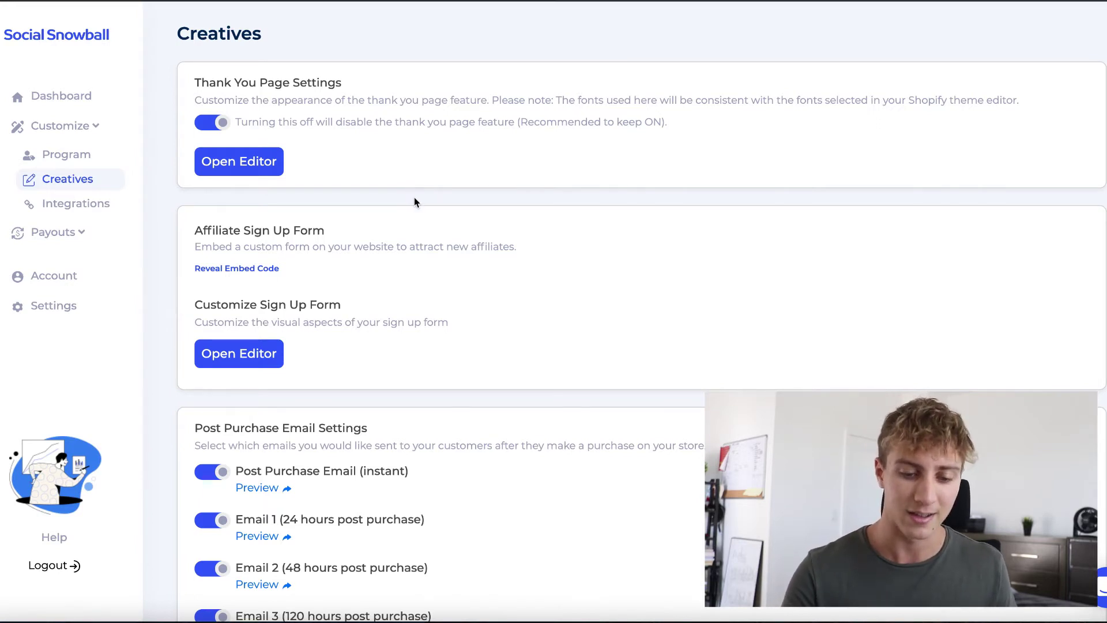
{"action": "scroll", "coordinate": [414, 199], "scroll_direction": "down", "scroll_amount": 1}
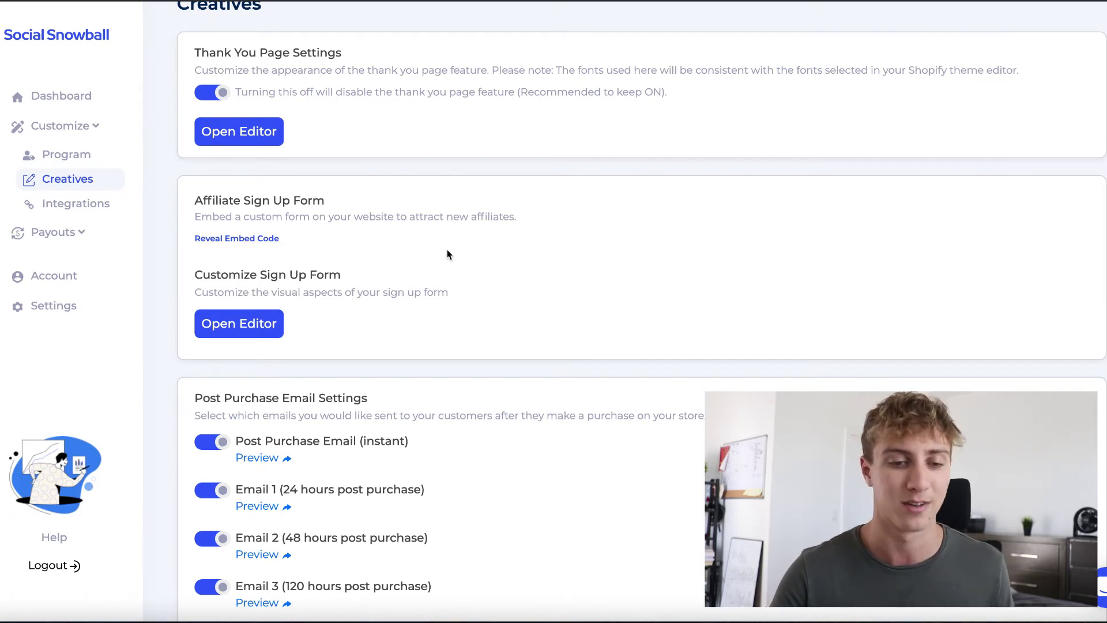
{"action": "left_click", "coordinate": [257, 330]}
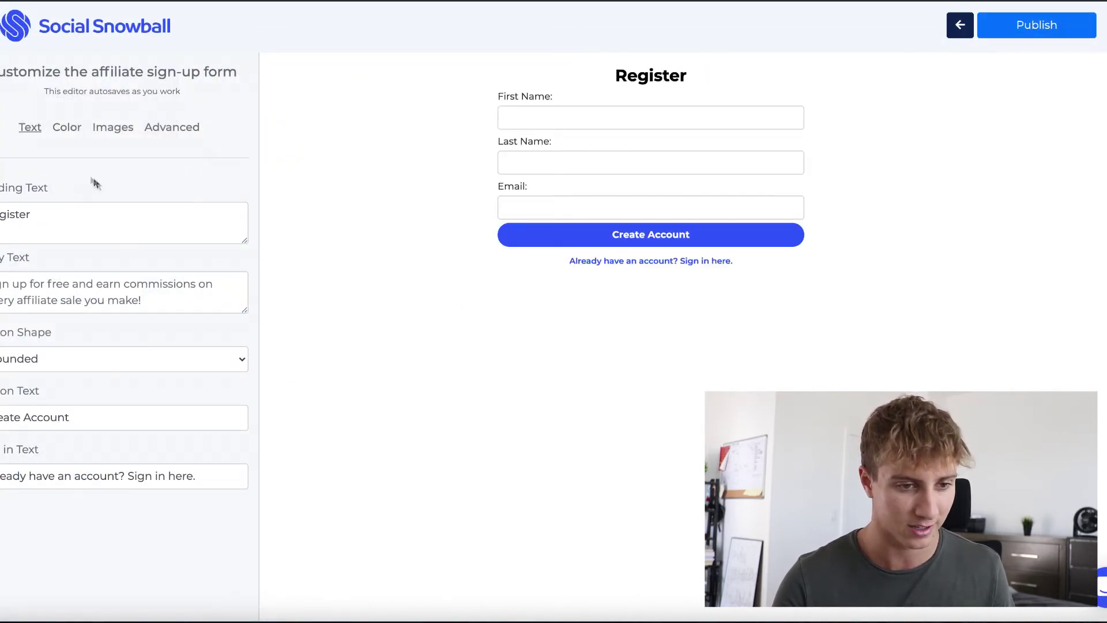
{"action": "left_click", "coordinate": [67, 127]}
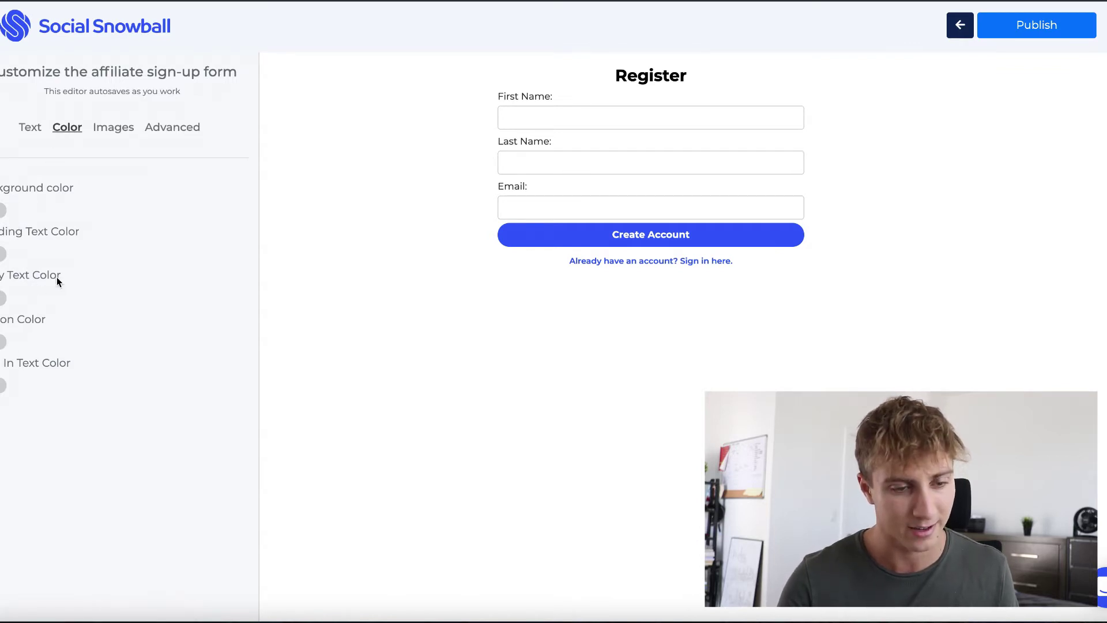
{"action": "left_click", "coordinate": [115, 129]}
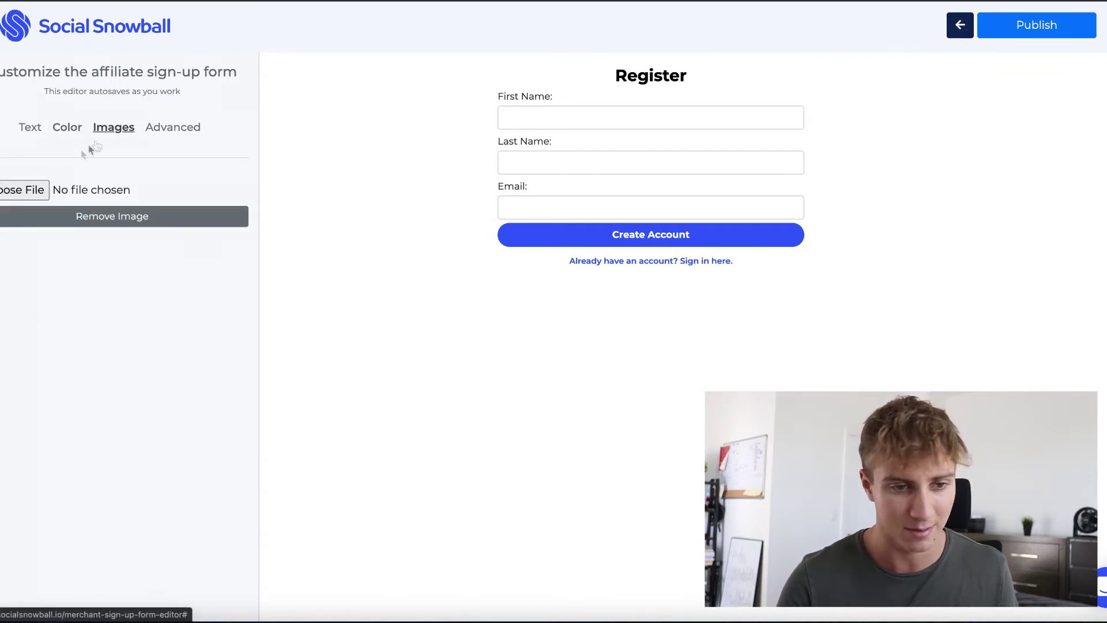
{"action": "left_click", "coordinate": [32, 196]}
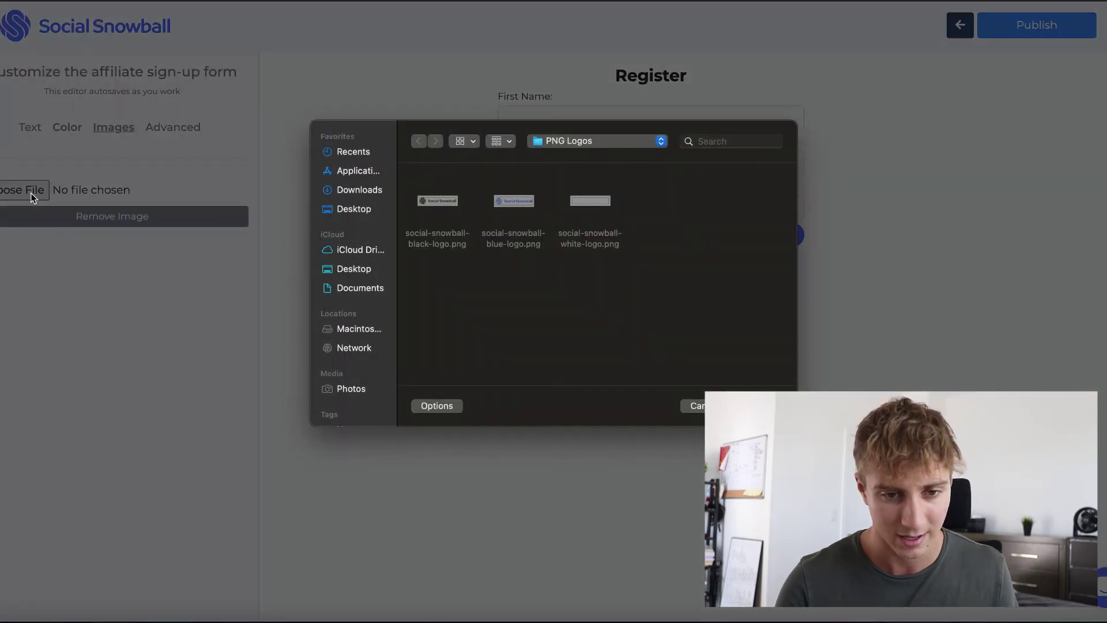
{"action": "left_click", "coordinate": [353, 208]}
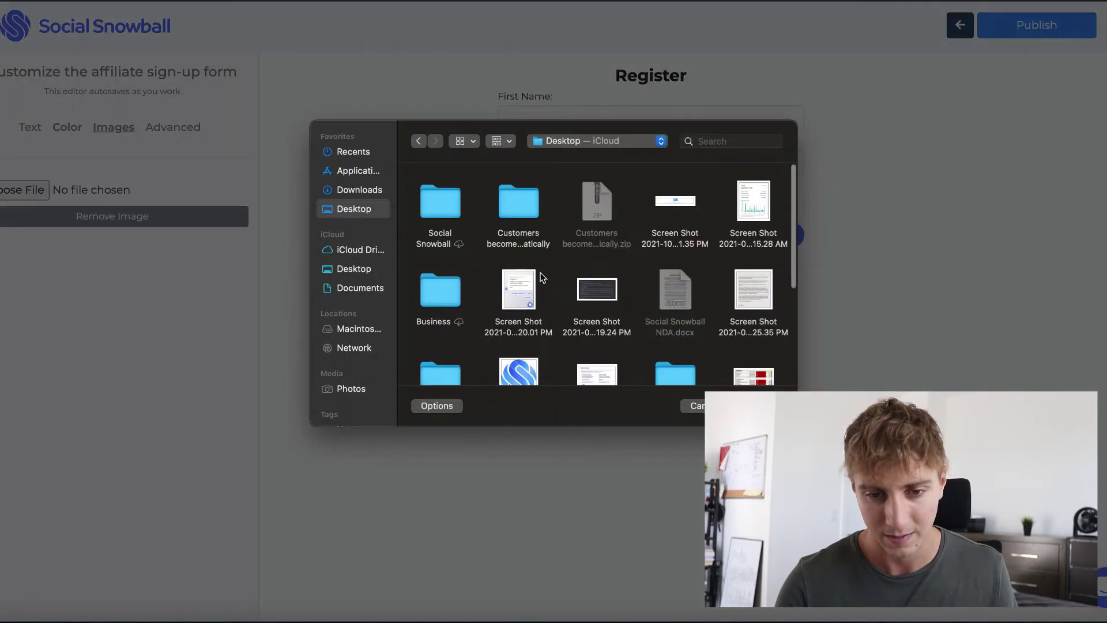
{"action": "left_click", "coordinate": [519, 286]}
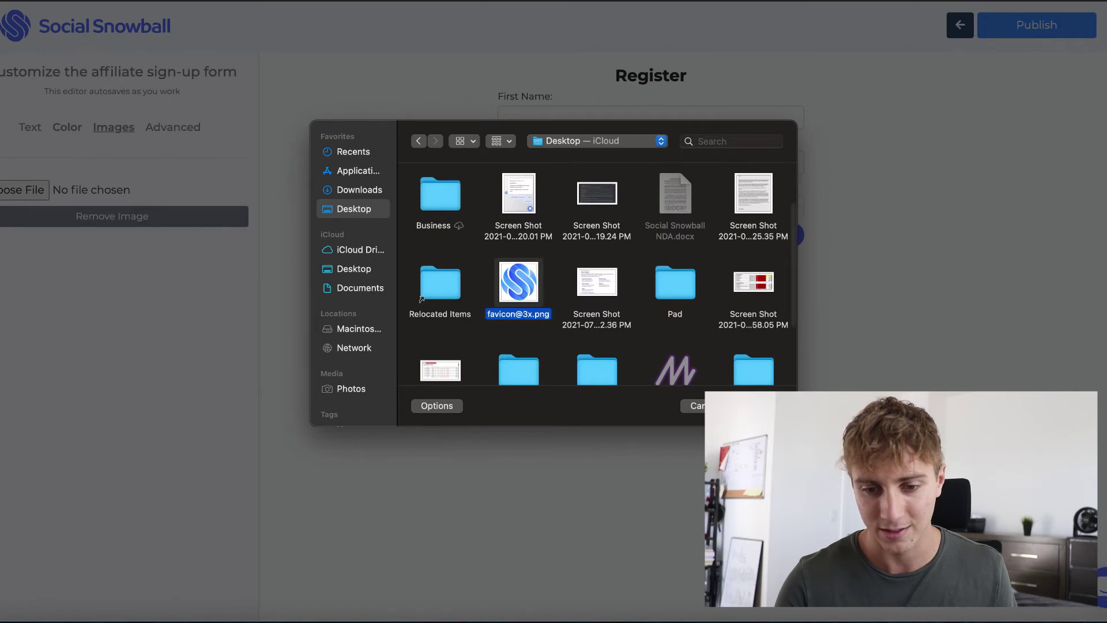
{"action": "key", "text": "Return"}
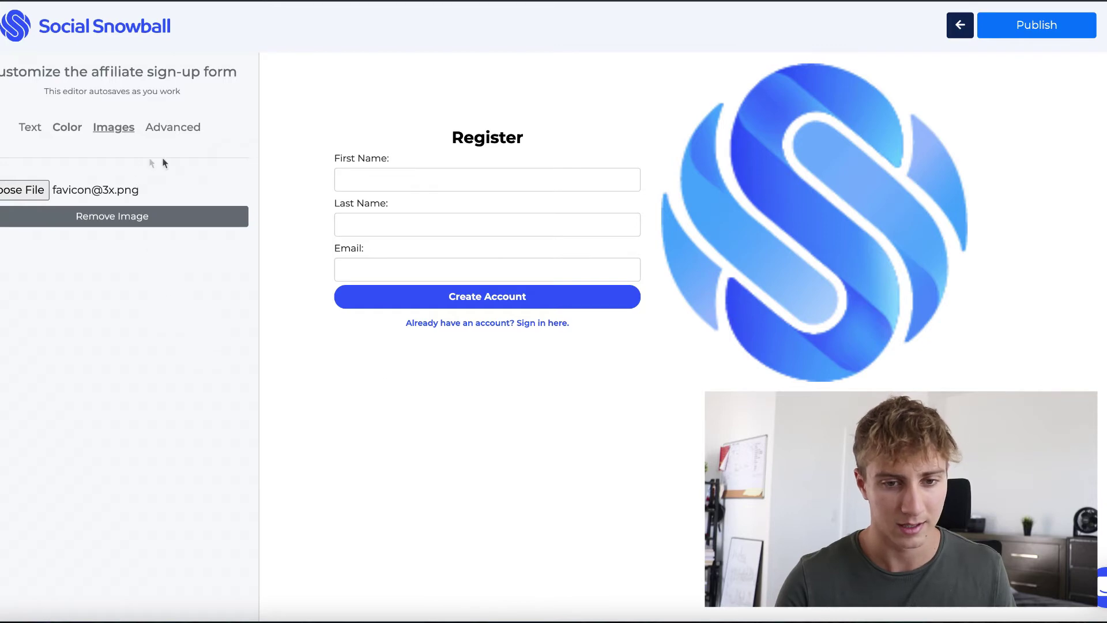
Replace the sign-up form's heading text with "Sign up and earn!".
{"action": "left_click", "coordinate": [66, 128]}
{"action": "left_click", "coordinate": [30, 127]}
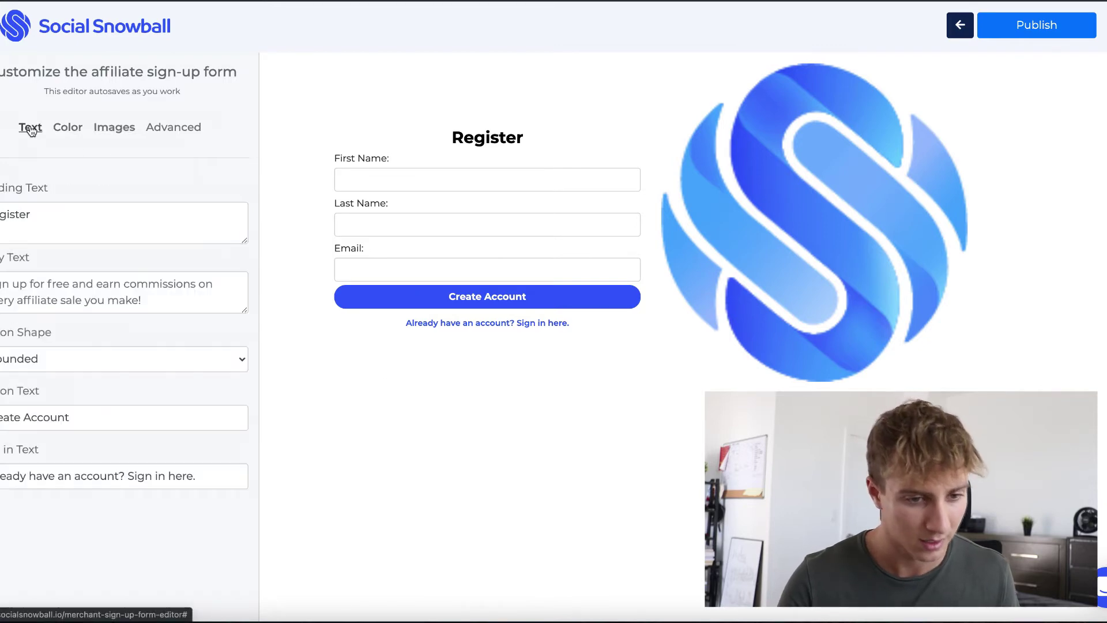
{"action": "double_click", "coordinate": [42, 216]}
{"action": "key", "text": "BackSpace"}
{"action": "type", "text": "Sign up and ear"}
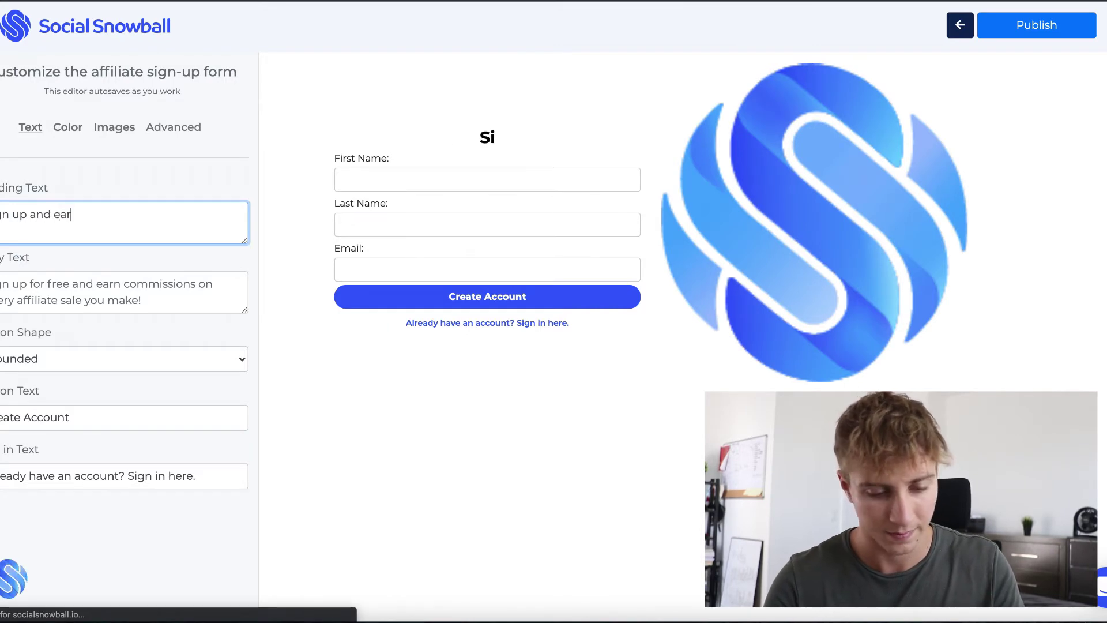
{"action": "type", "text": "n!"}
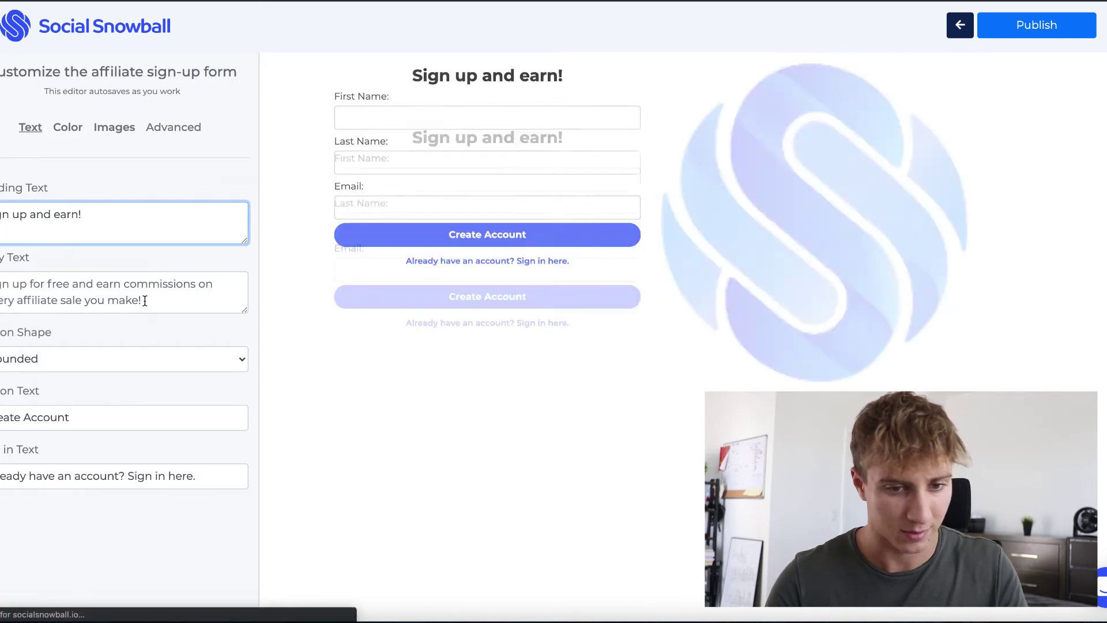
Replace the sign-up form's body text with "Join our Ambassador team and earn $$$ every time you share with friends!".
{"action": "left_click", "coordinate": [12, 283]}
{"action": "key", "text": "ctrl+a"}
{"action": "key", "text": "BackSpace"}
{"action": "type", "text": "Joing our Am"}
{"action": "type", "text": "bassador team "}
{"action": "type", "text": "nad earn"}
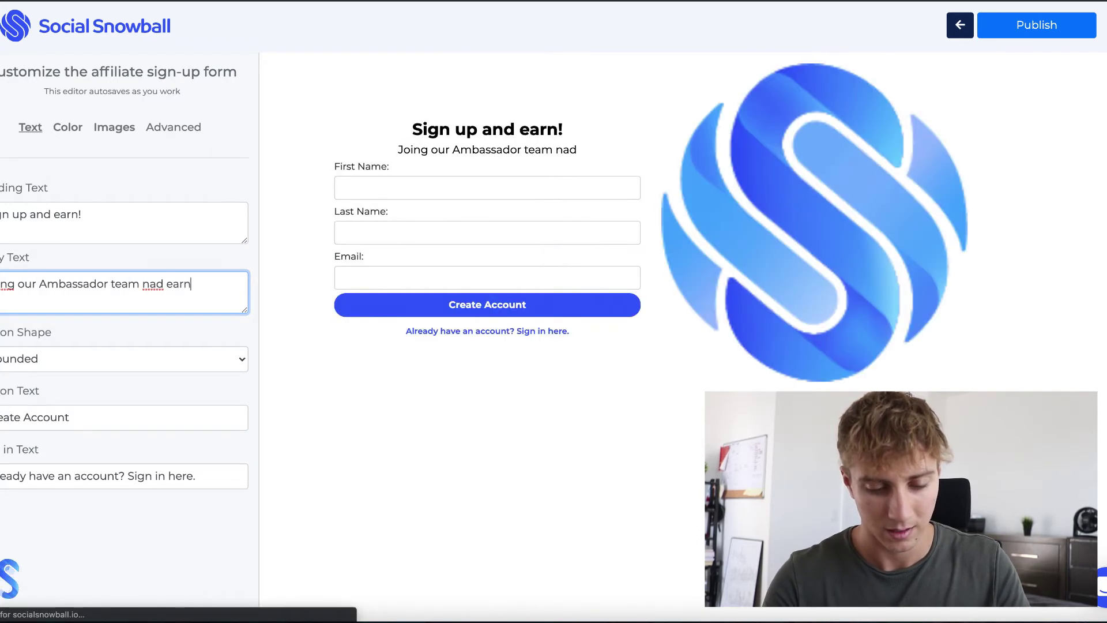
{"action": "type", "text": " every time yo"}
{"action": "type", "text": "u share with f"}
{"action": "type", "text": "riends!"}
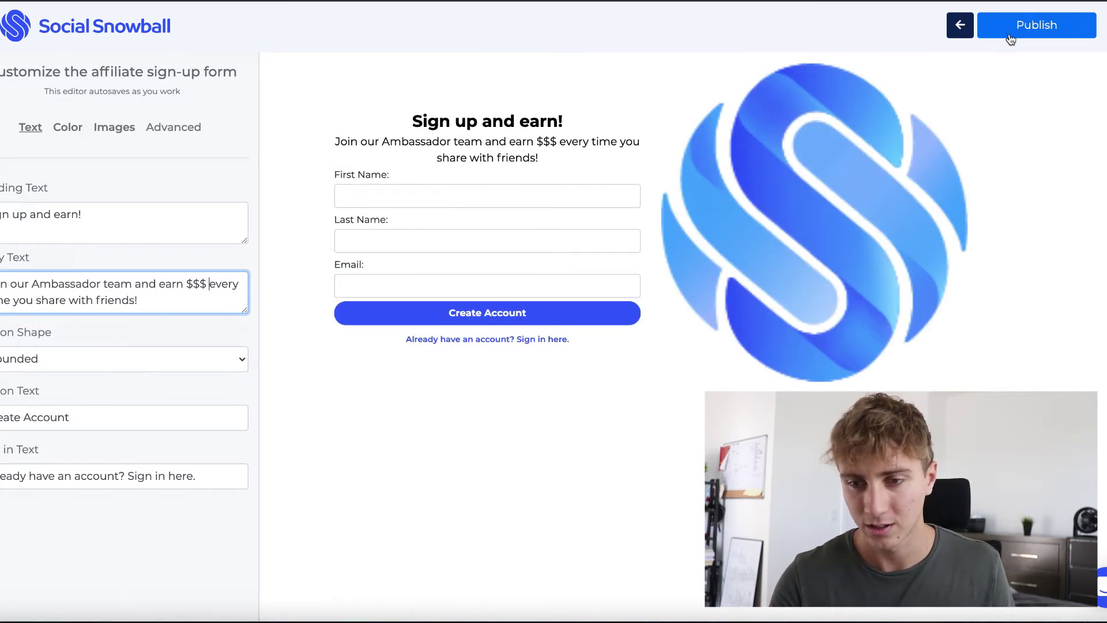
Publish the affiliate sign-up form, copy its iframe embed code for a Shopify page, and return to the Creatives page.
{"action": "left_click", "coordinate": [1011, 39]}
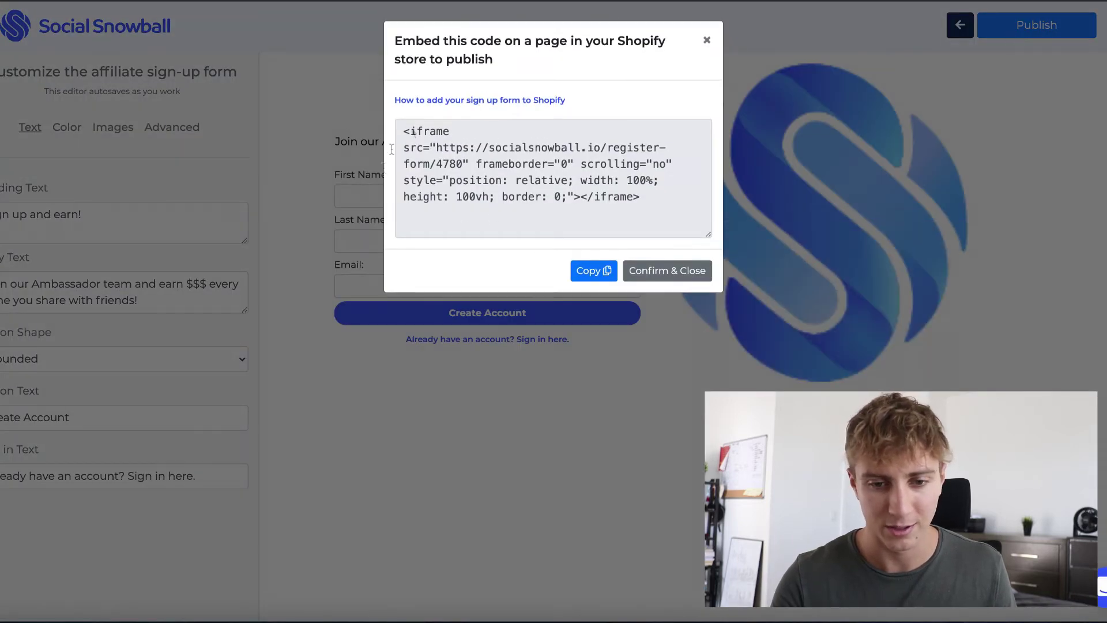
{"action": "left_click", "coordinate": [594, 271]}
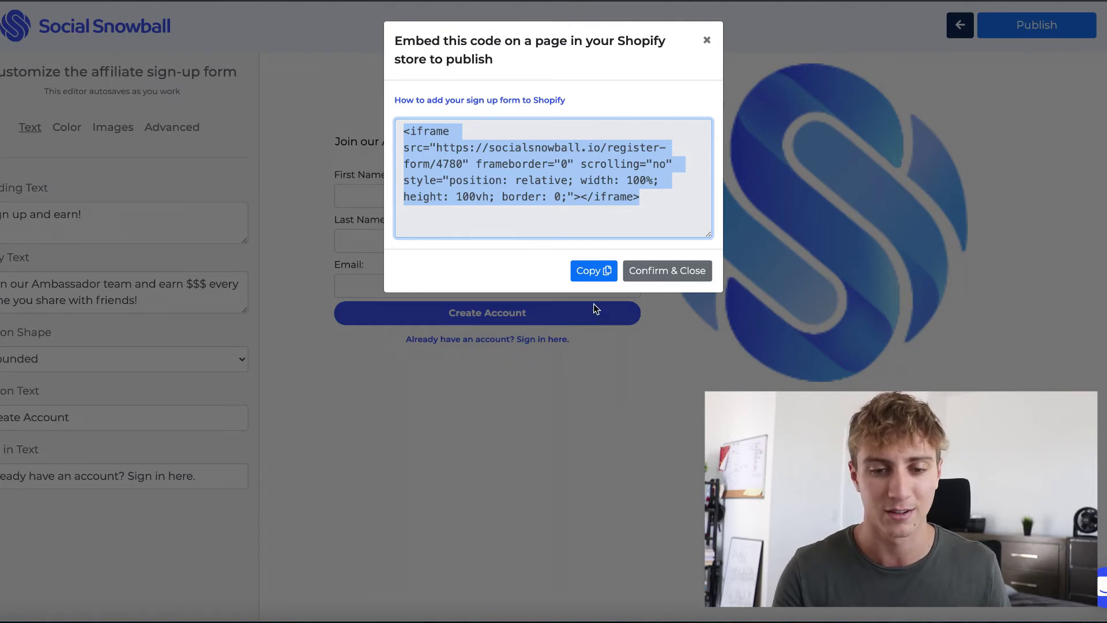
{"action": "left_click", "coordinate": [599, 273]}
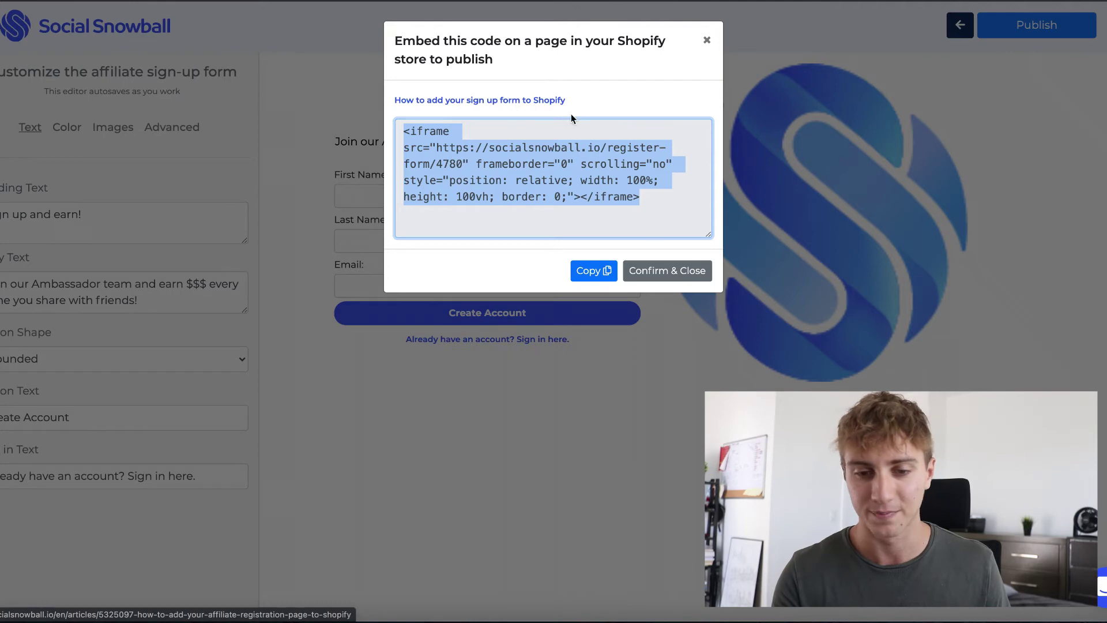
{"action": "left_click", "coordinate": [674, 272]}
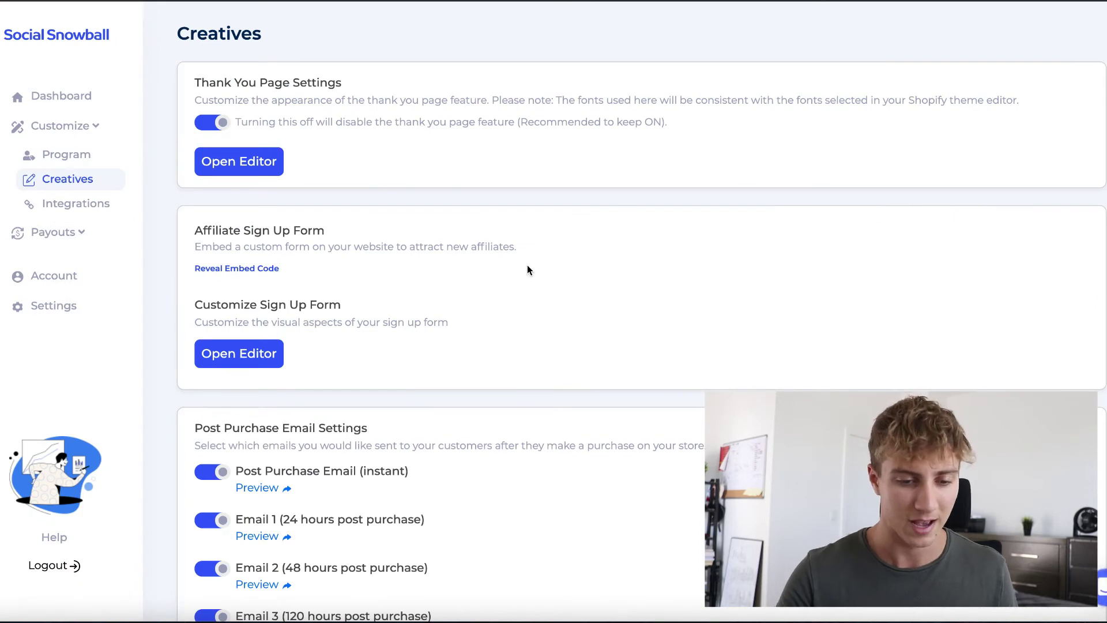
Preview the instant post-purchase email from the post-purchase email settings and read through its content.
{"action": "scroll", "coordinate": [527, 265], "scroll_direction": "down", "scroll_amount": 1}
{"action": "scroll", "coordinate": [527, 270], "scroll_direction": "down", "scroll_amount": 2}
{"action": "scroll", "coordinate": [521, 323], "scroll_direction": "down", "scroll_amount": 2}
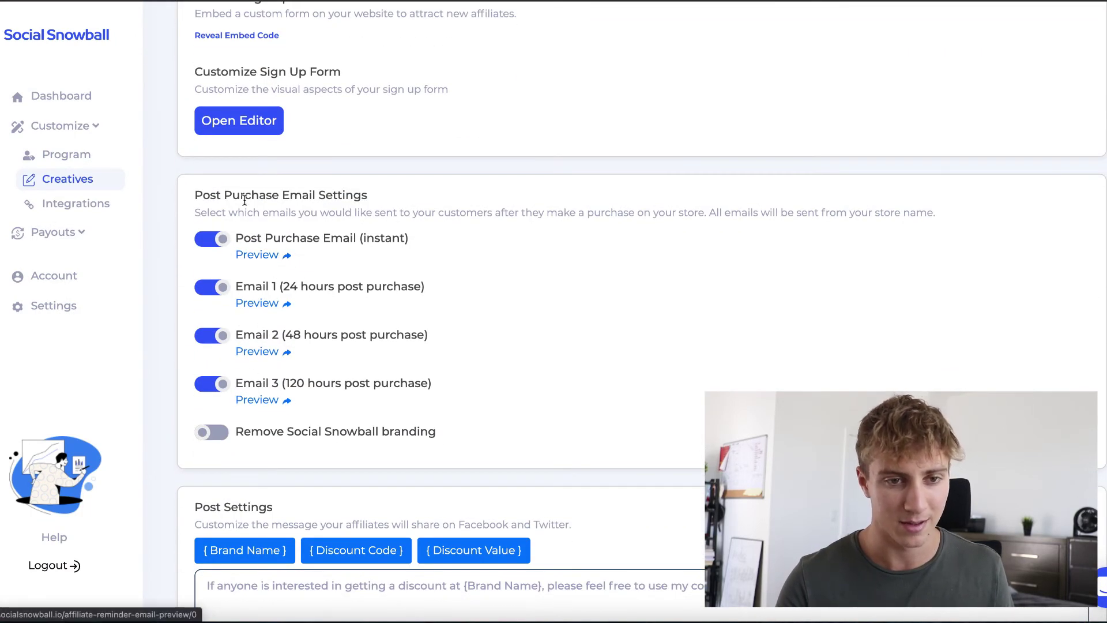
{"action": "left_click", "coordinate": [257, 256]}
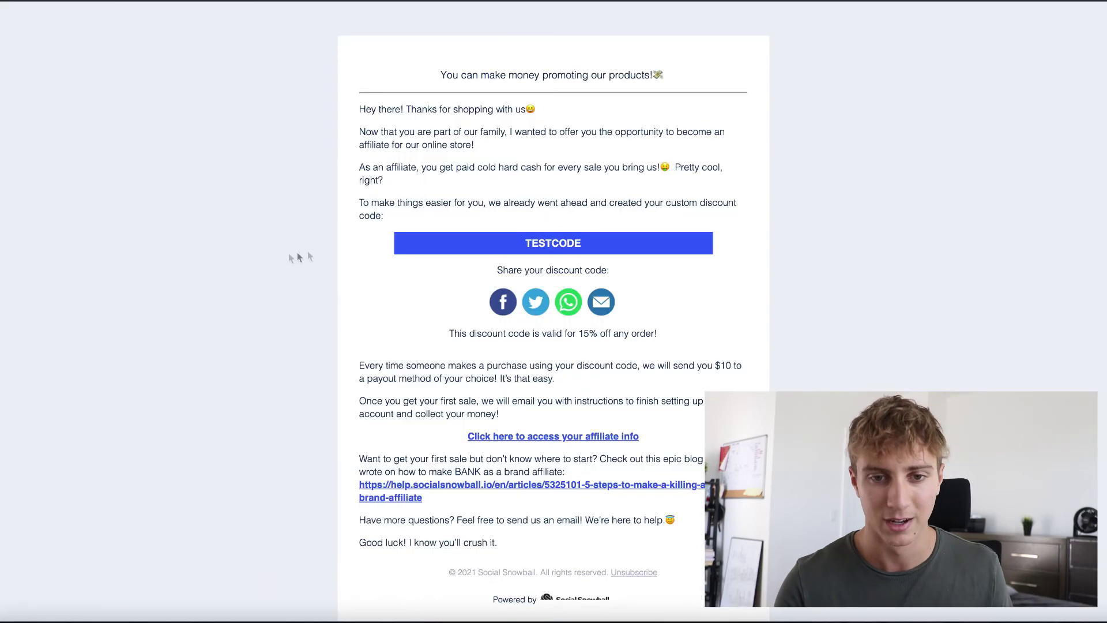
{"action": "left_click", "coordinate": [520, 427]}
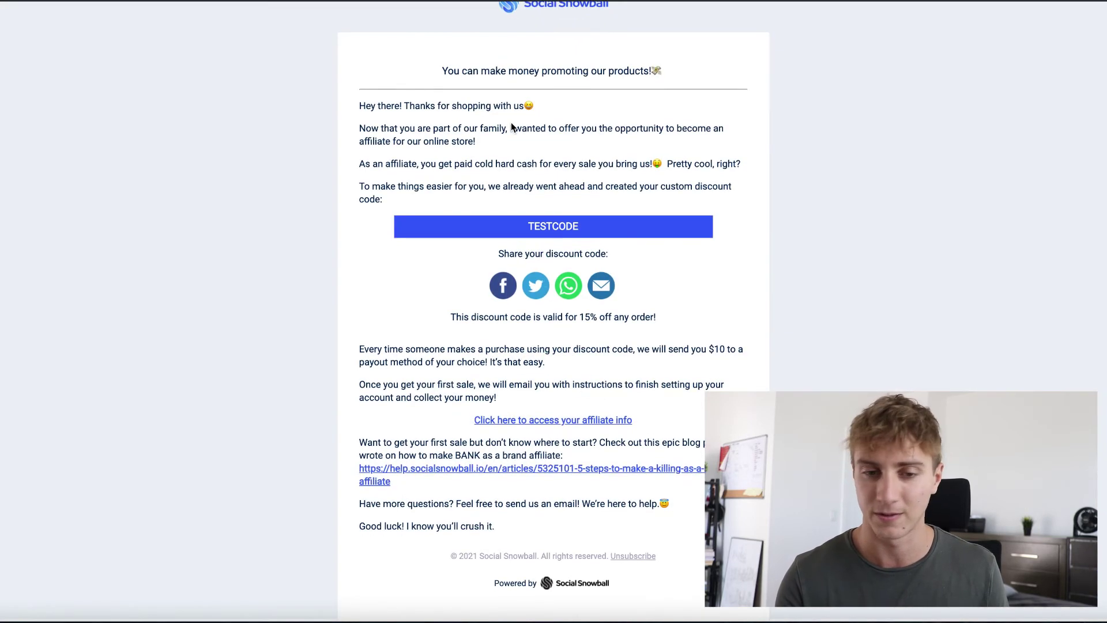
{"action": "scroll", "coordinate": [511, 122], "scroll_direction": "up", "scroll_amount": 1}
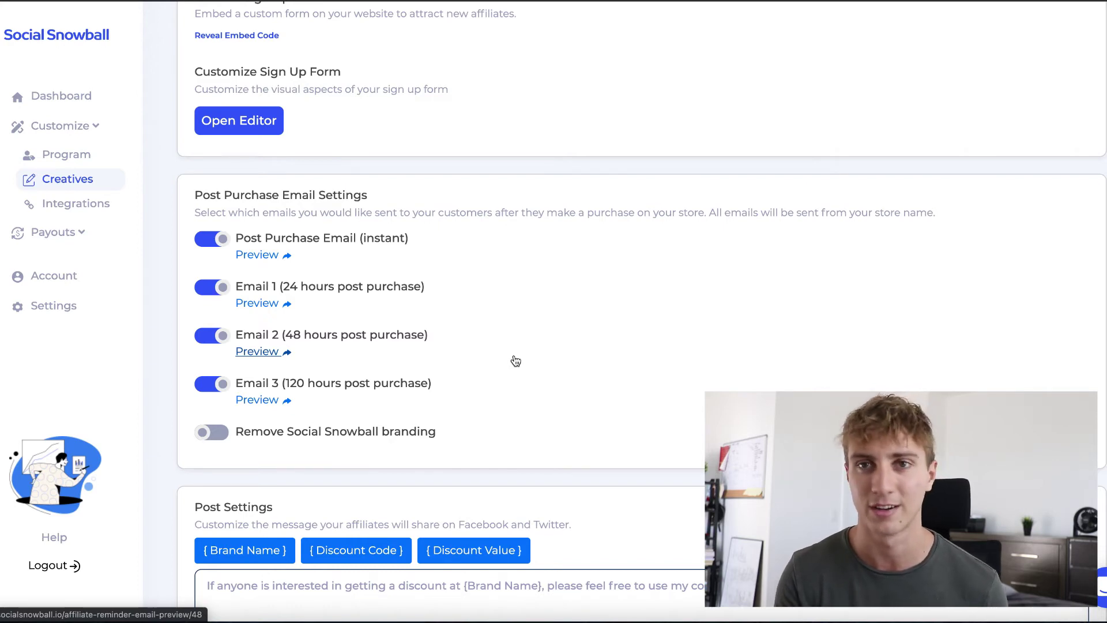
Review the post-purchase email options and the social post message settings, and open the Integrations page for Klaviyo.
{"action": "scroll", "coordinate": [463, 278], "scroll_direction": "down", "scroll_amount": 2}
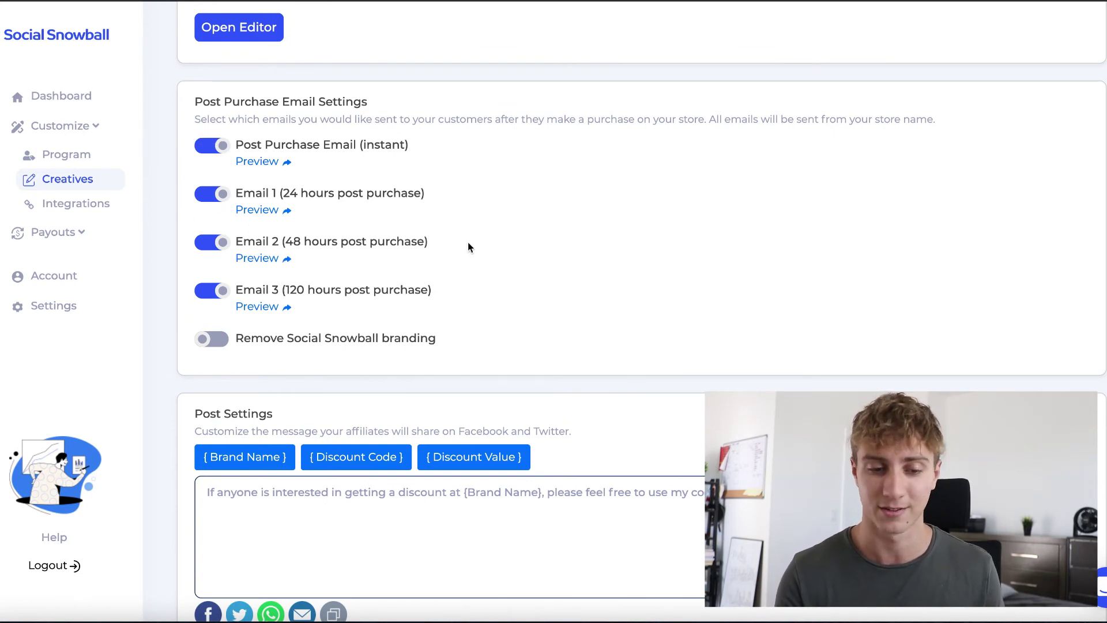
{"action": "scroll", "coordinate": [468, 247], "scroll_direction": "down", "scroll_amount": 2}
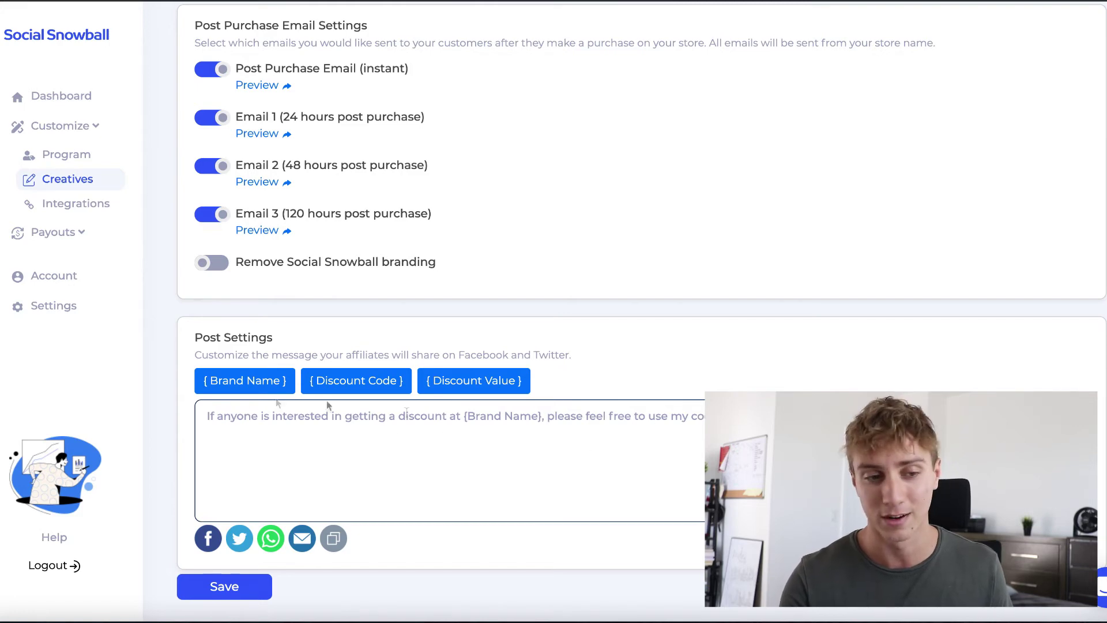
{"action": "left_click", "coordinate": [85, 210]}
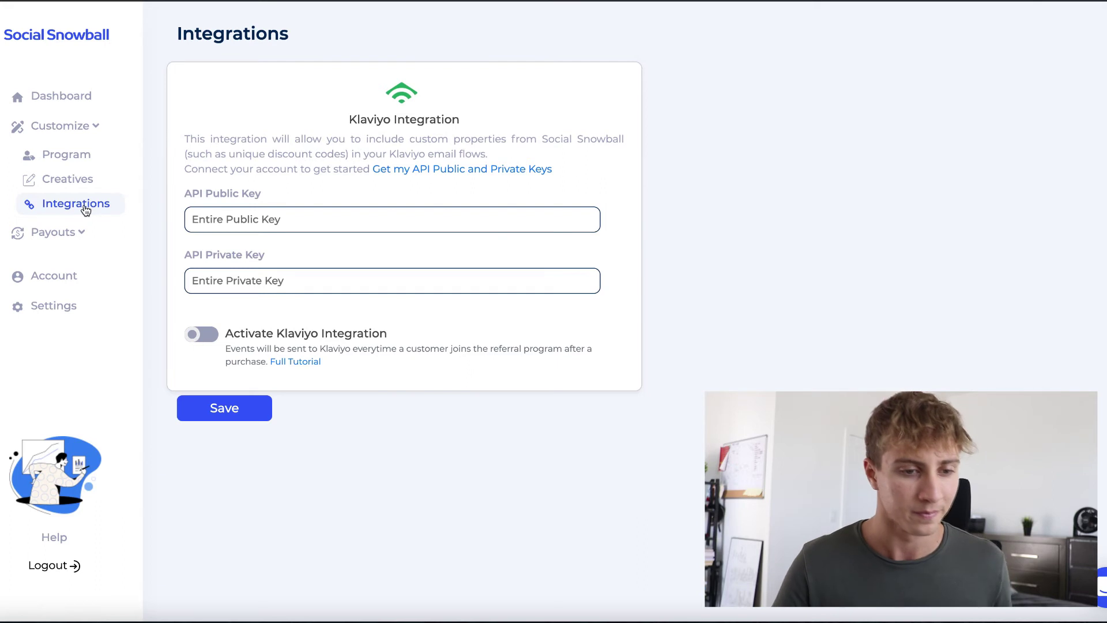
Open the payout method settings and switch PayPal, Venmo and Tremendous on and back off.
{"action": "left_click", "coordinate": [54, 309]}
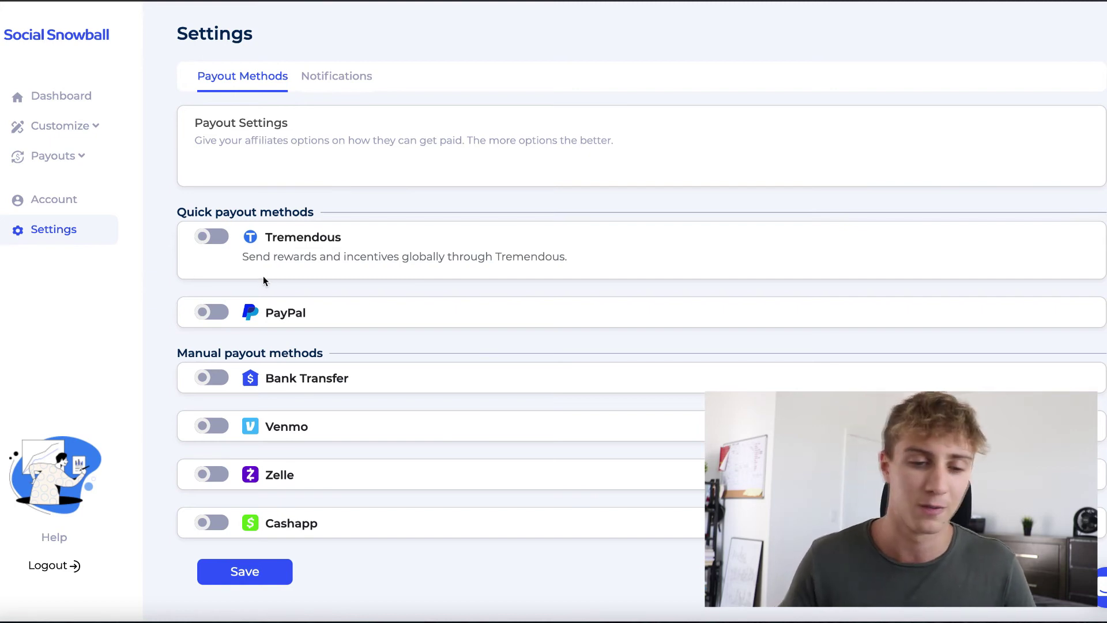
{"action": "left_click", "coordinate": [219, 313]}
{"action": "left_click", "coordinate": [217, 427]}
{"action": "left_click", "coordinate": [217, 426]}
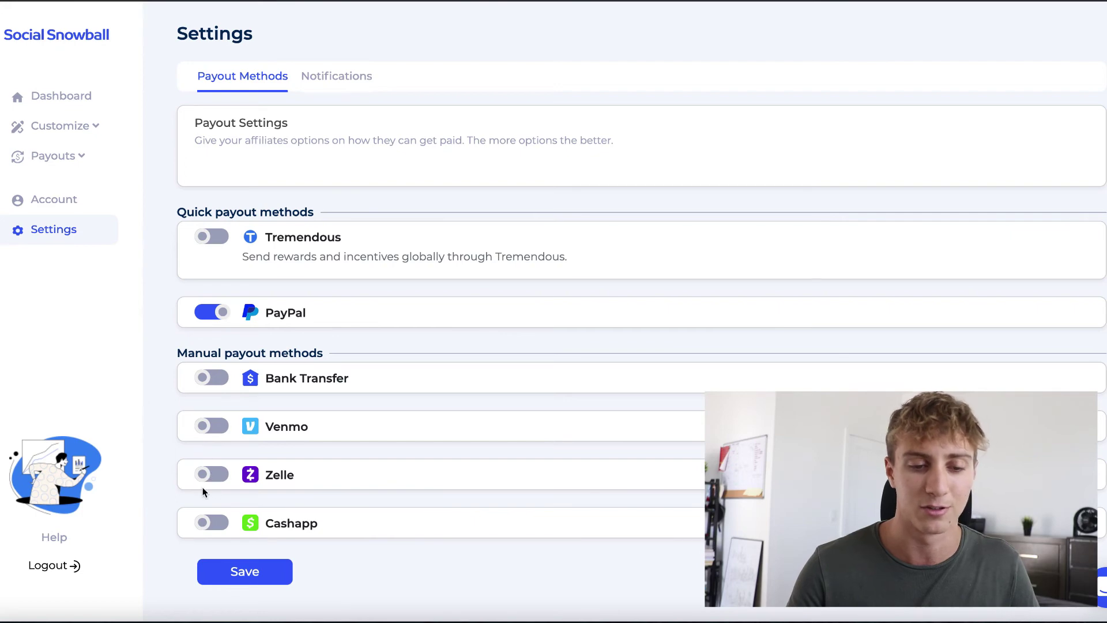
{"action": "left_click", "coordinate": [216, 311]}
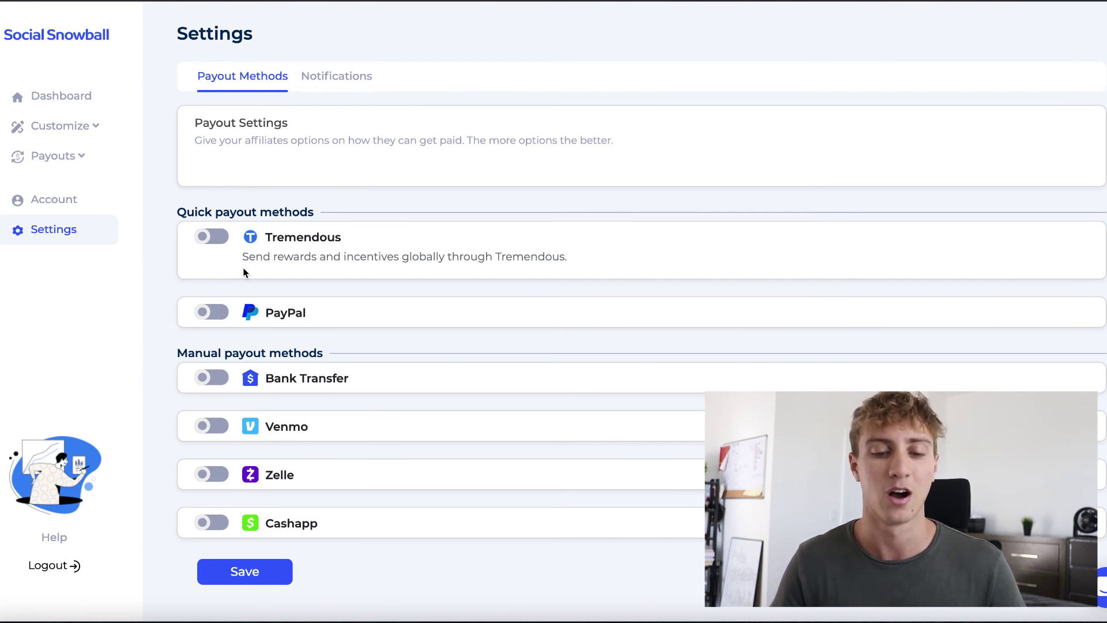
{"action": "left_click", "coordinate": [212, 245]}
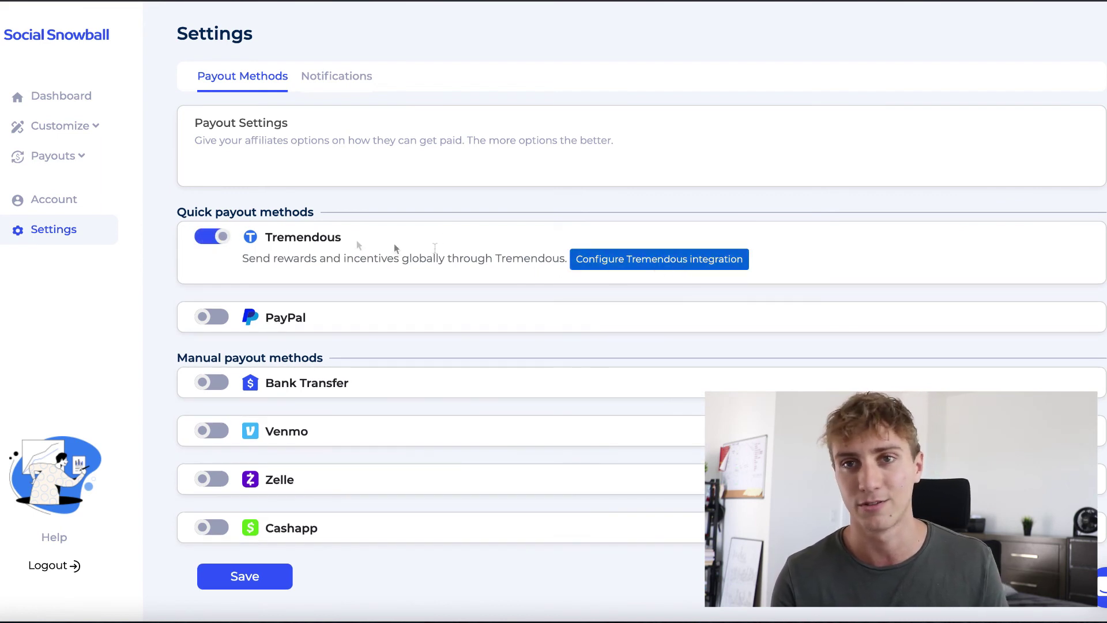
{"action": "left_click", "coordinate": [215, 241]}
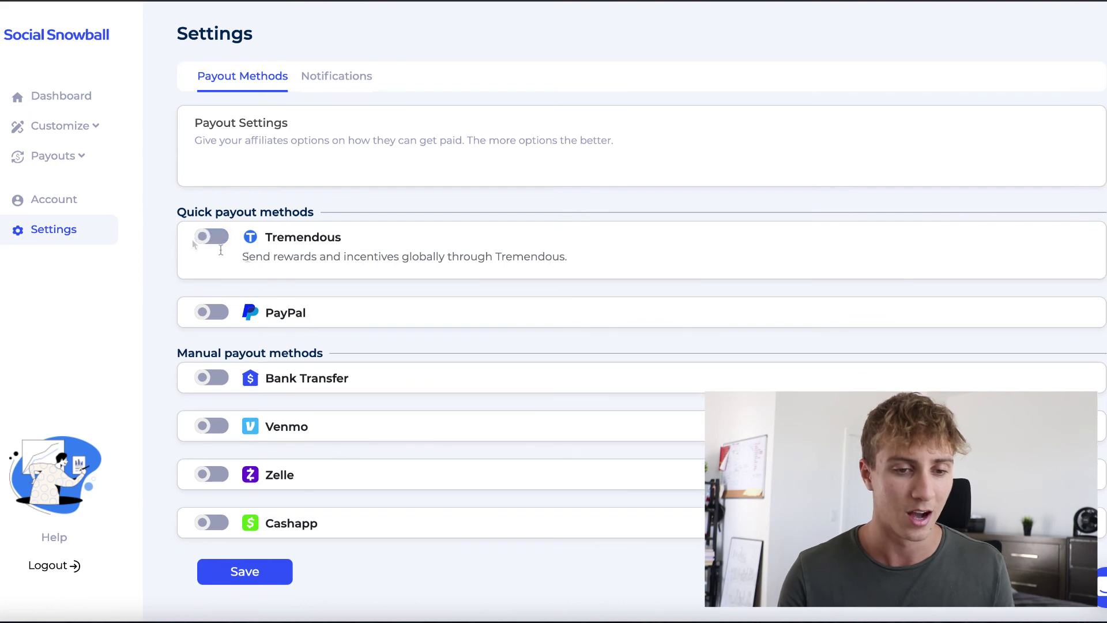
Open the Payouts page to view the pending and paid affiliate payouts.
{"action": "left_click", "coordinate": [63, 161]}
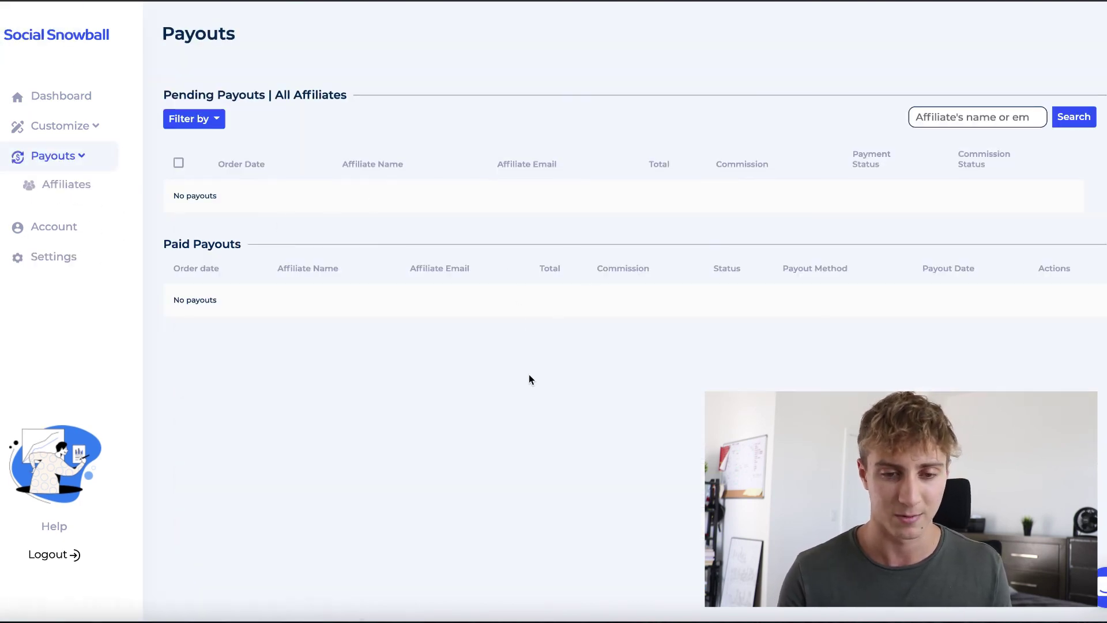